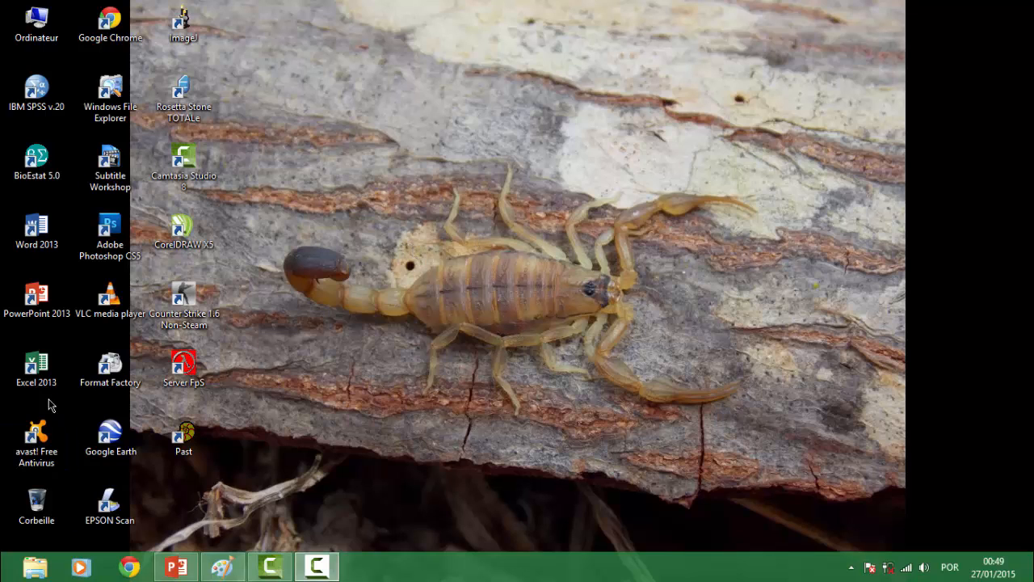
Open Excel with a blank workbook and switch to the PowerPoint slide holding the Enzima A data
{"action": "double_click", "coordinate": [38, 373]}
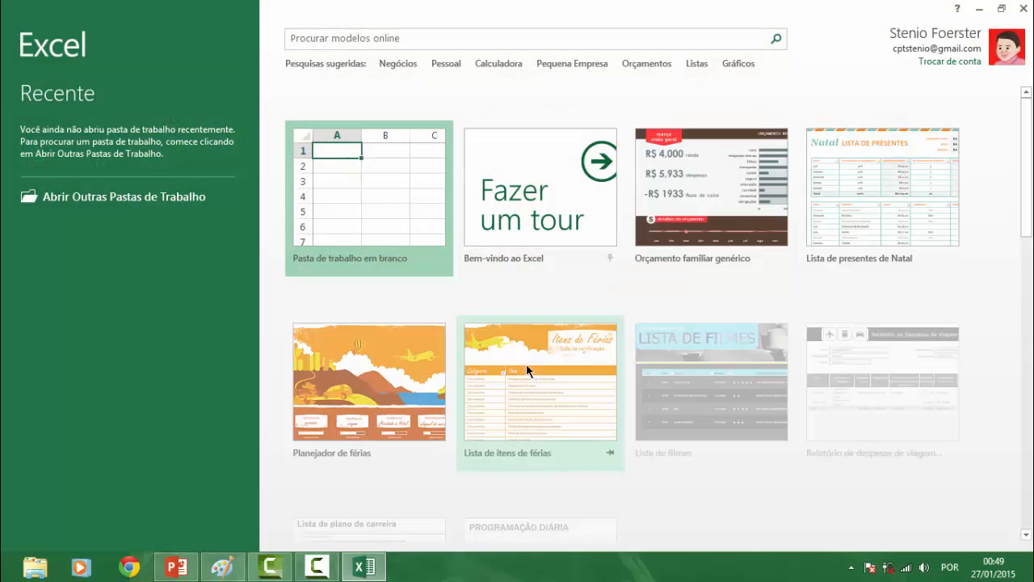
{"action": "left_click", "coordinate": [416, 264]}
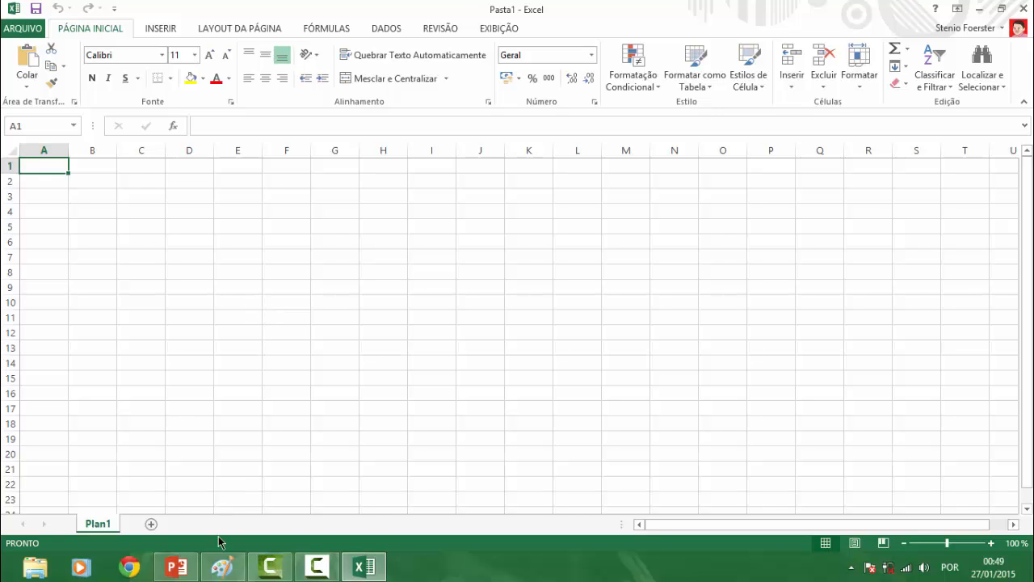
{"action": "left_click", "coordinate": [181, 572]}
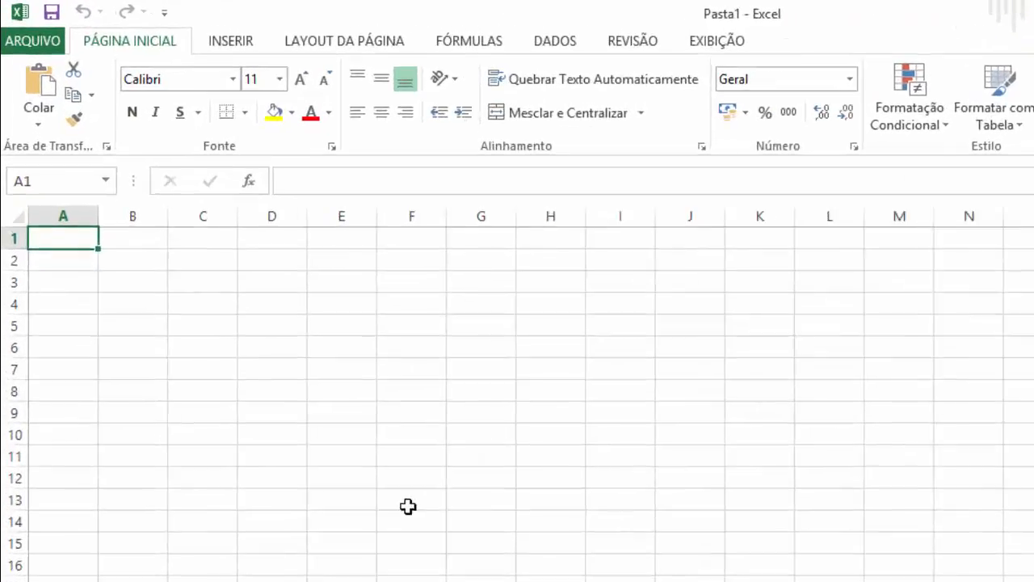
Enter the Enzima A substrate concentrations 1, 2, 5, 10 and 20 in cells A1 to A5
{"action": "type", "text": "1"}
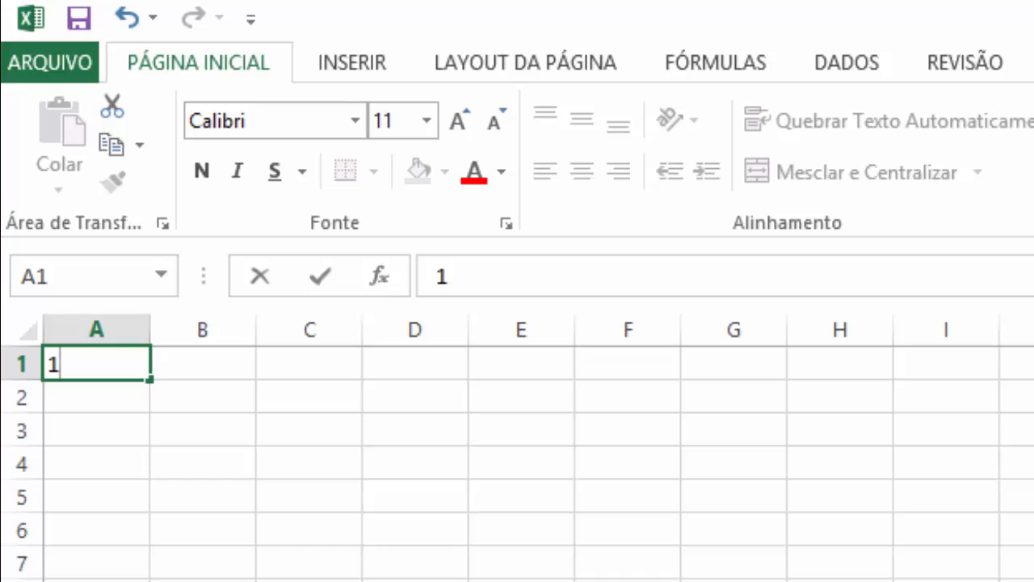
{"action": "key", "text": "Return"}
{"action": "type", "text": "2"}
{"action": "key", "text": "Return"}
{"action": "type", "text": "5"}
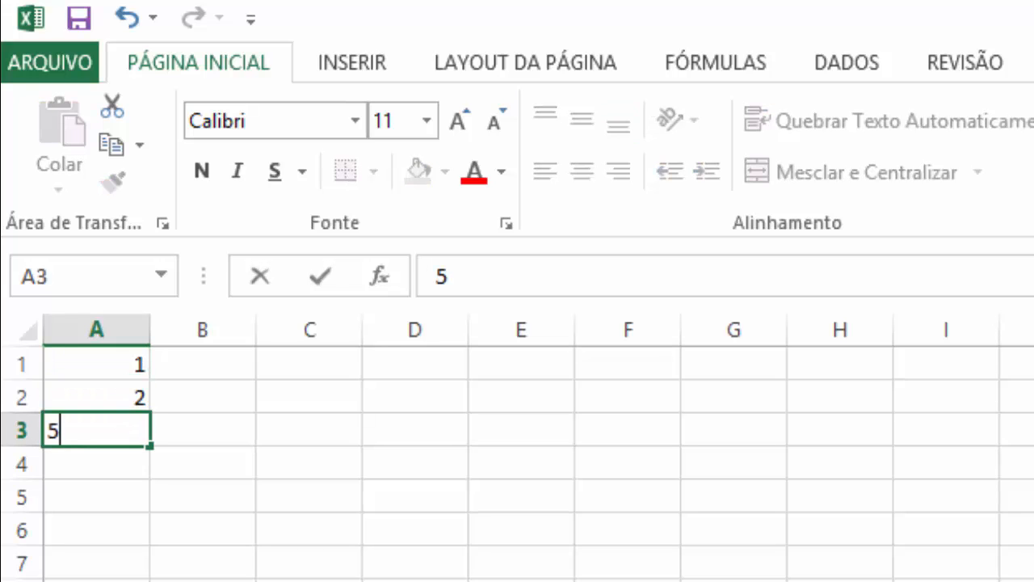
{"action": "key", "text": "Return"}
{"action": "type", "text": "10"}
{"action": "key", "text": "Return"}
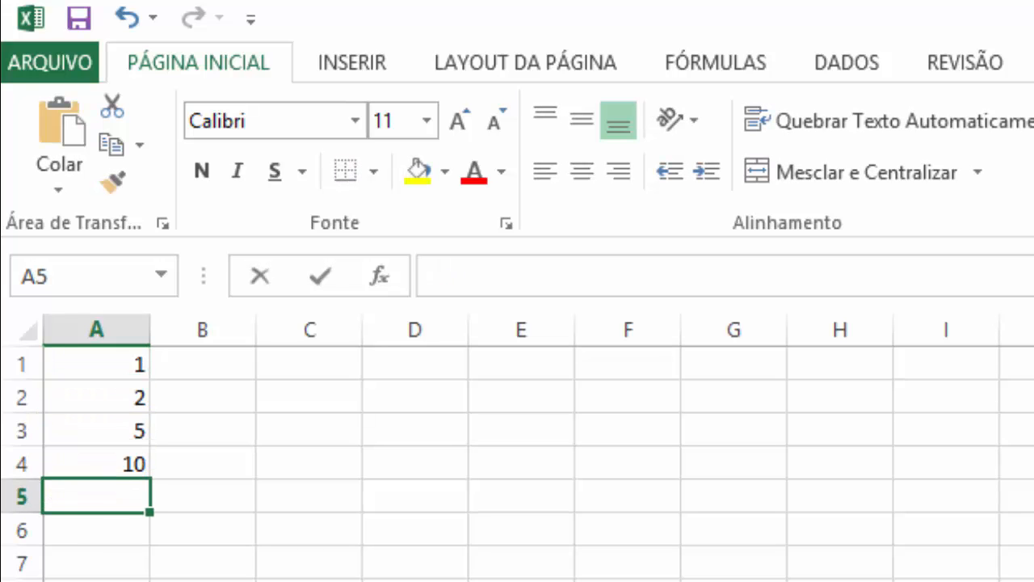
{"action": "type", "text": "20"}
{"action": "key", "text": "Return"}
Enter the first three Enzima A V0 values from the slide, 2.5, 4 and 6.3, in cells B1 to B3
{"action": "key", "text": "Right"}
{"action": "key", "text": "Up"}
{"action": "key", "text": "Up"}
{"action": "key", "text": "Up"}
{"action": "key", "text": "Up"}
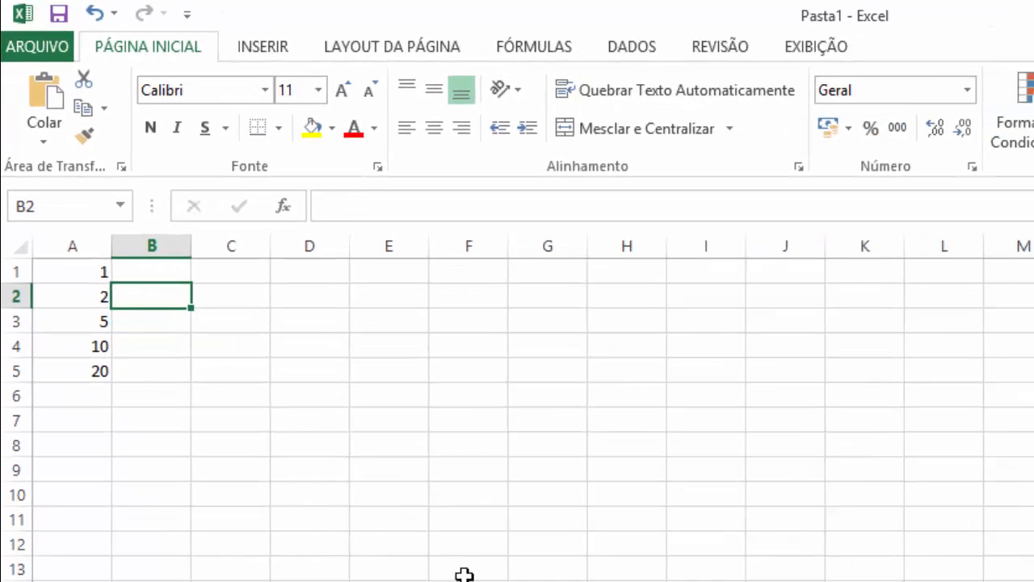
{"action": "key", "text": "Up"}
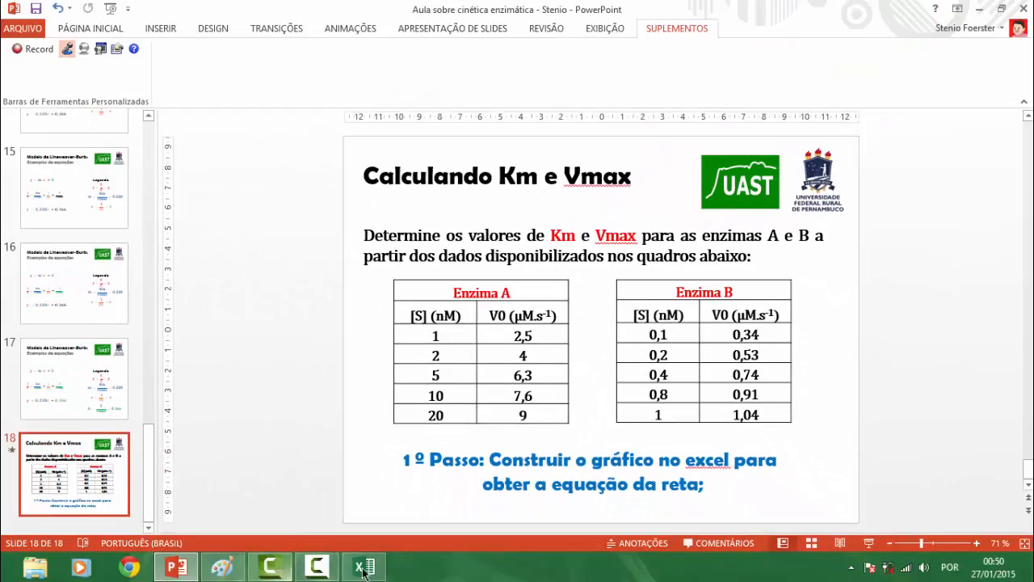
{"action": "left_click", "coordinate": [368, 571]}
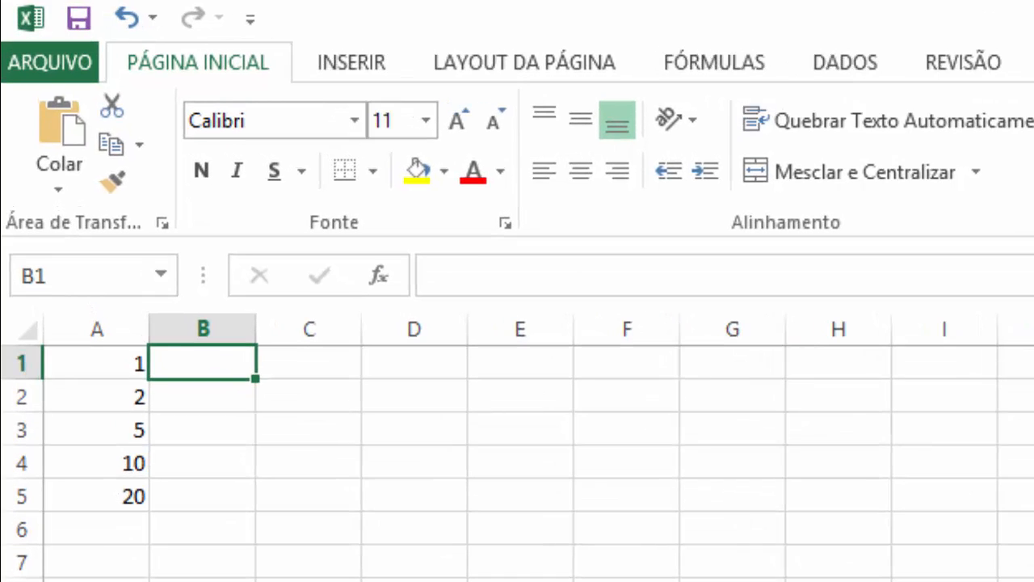
{"action": "type", "text": "2.5"}
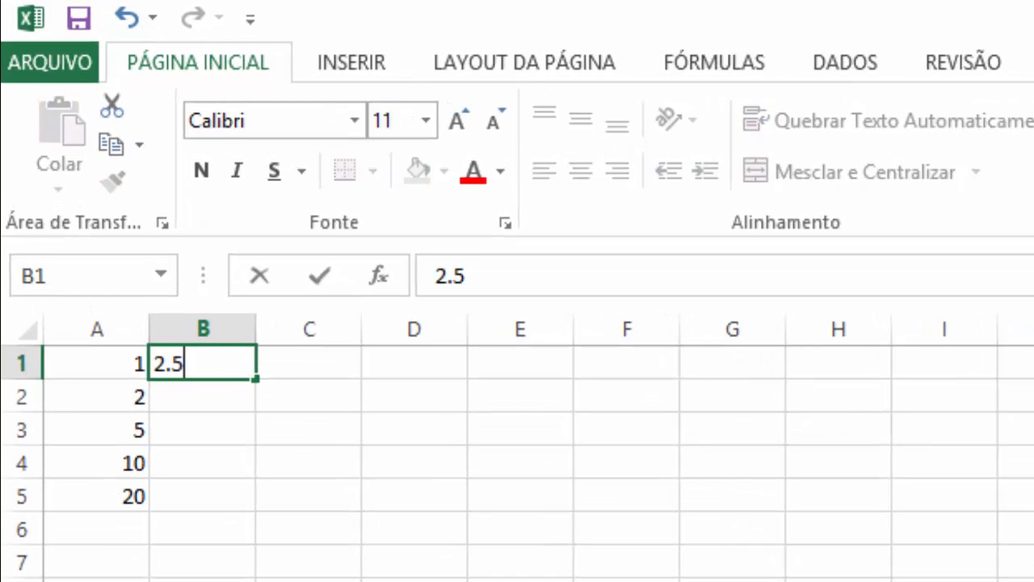
{"action": "key", "text": "Return"}
{"action": "type", "text": "4"}
{"action": "key", "text": "Return"}
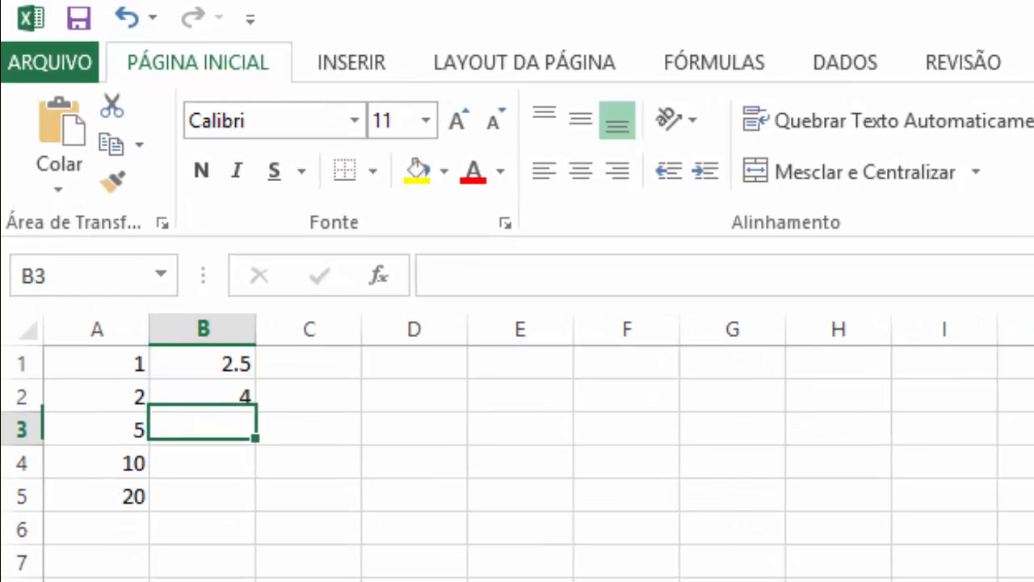
{"action": "type", "text": "6.3"}
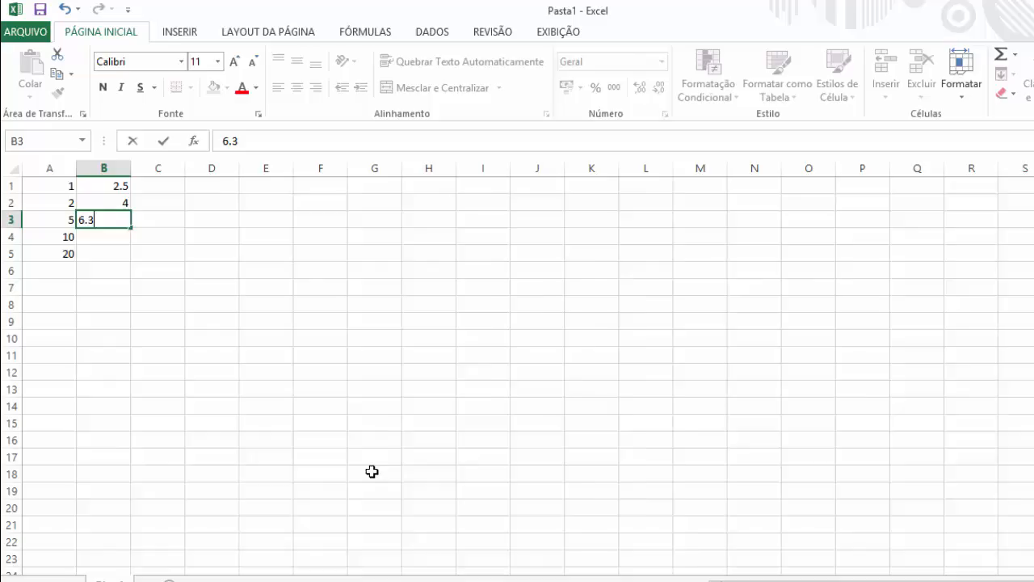
{"action": "key", "text": "Return"}
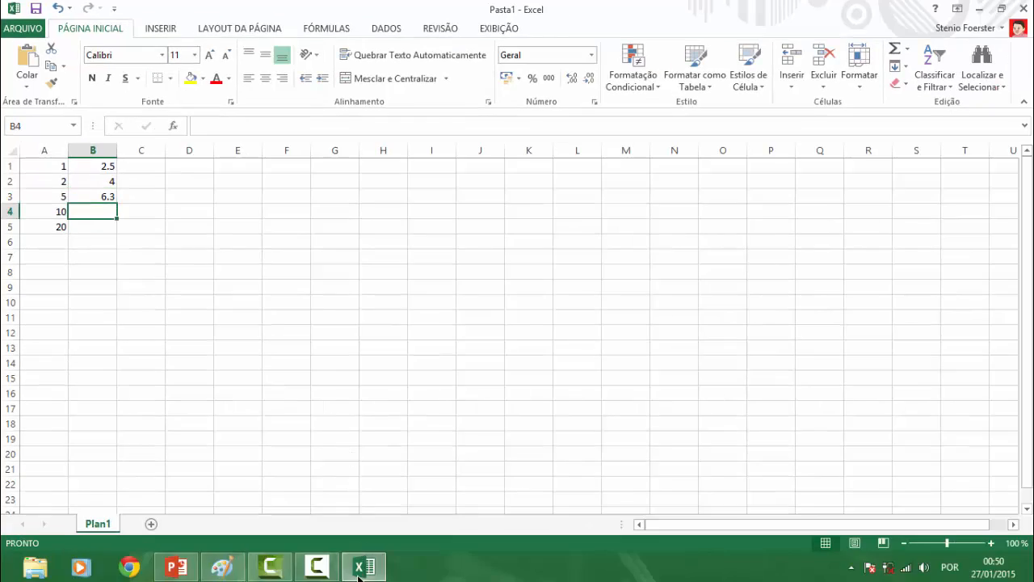
Check the remaining V0 values on the PowerPoint slide and enter 7.6 and 9 in cells B4 and B5
{"action": "left_click", "coordinate": [359, 570]}
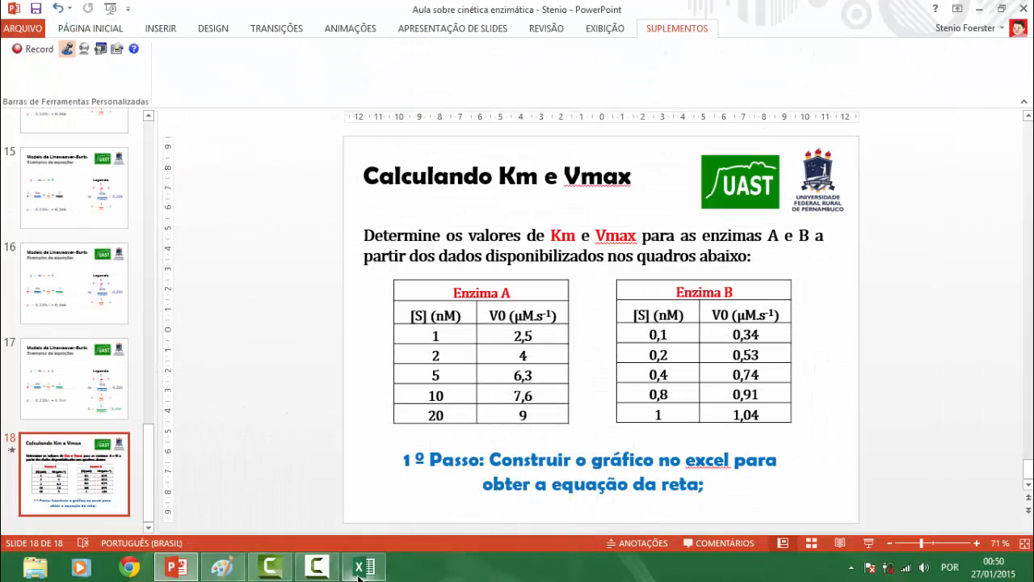
{"action": "left_click", "coordinate": [359, 570]}
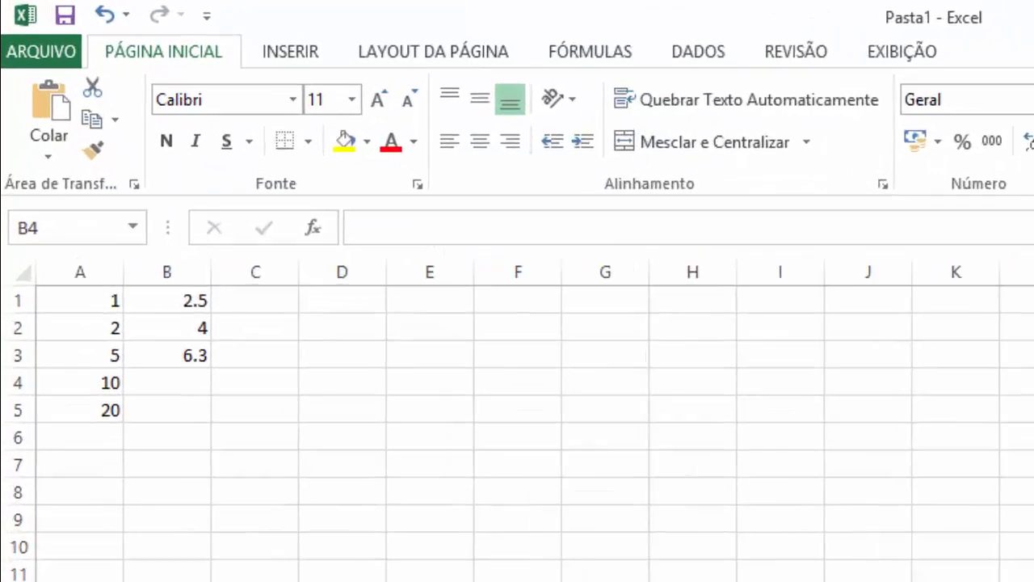
{"action": "type", "text": "7.6"}
{"action": "key", "text": "Return"}
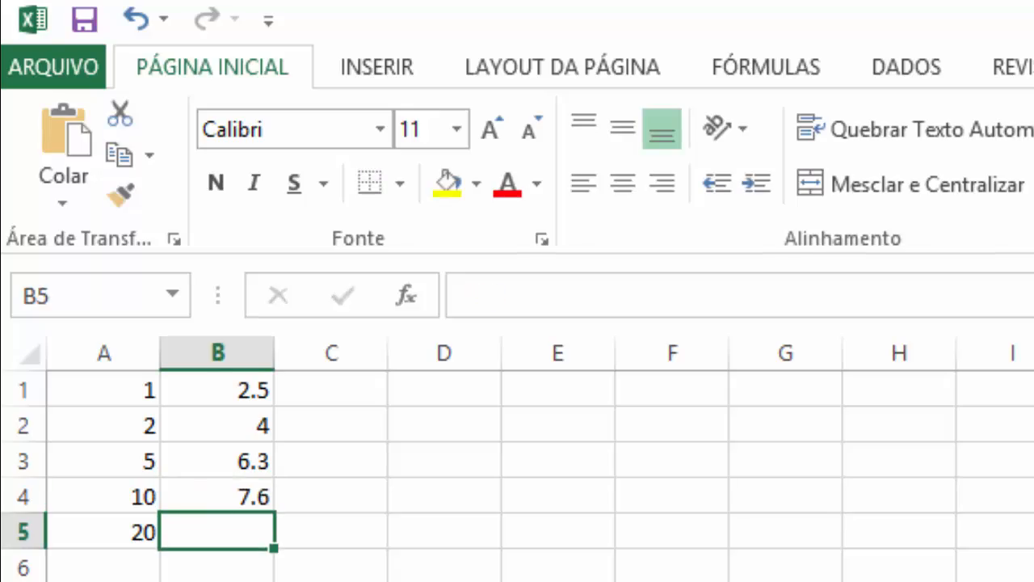
{"action": "type", "text": "9"}
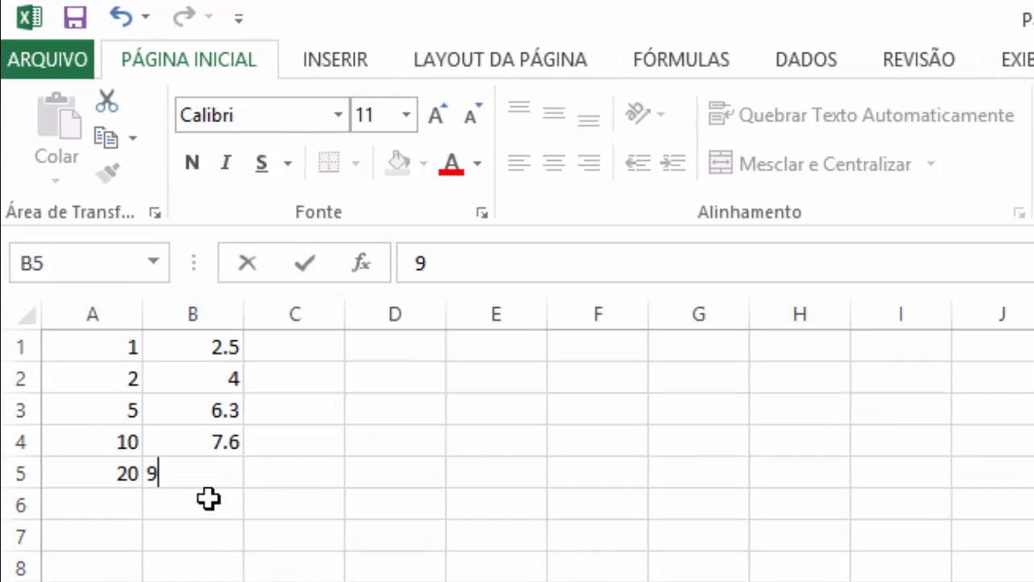
{"action": "left_click", "coordinate": [204, 534]}
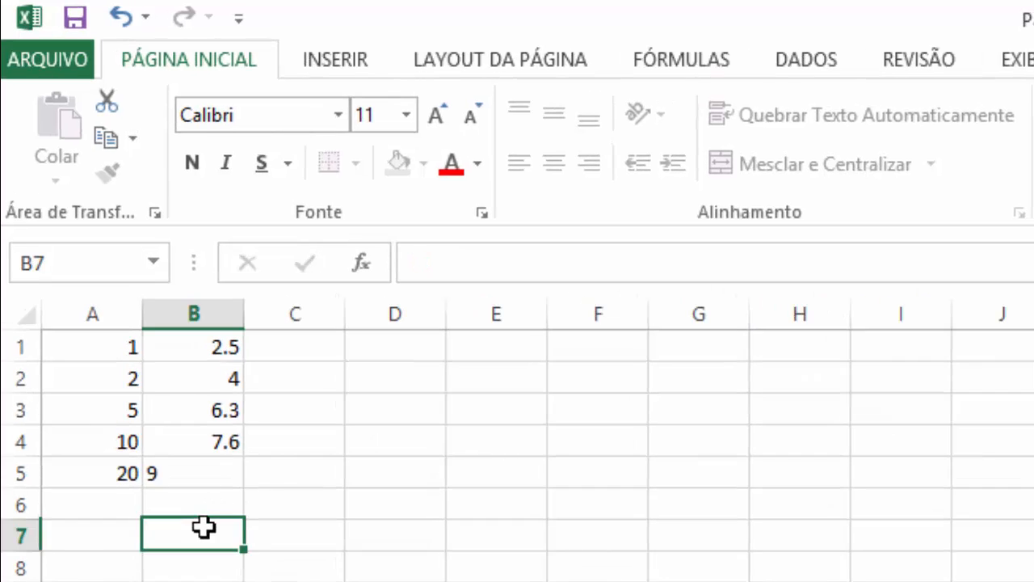
{"action": "left_click", "coordinate": [394, 477]}
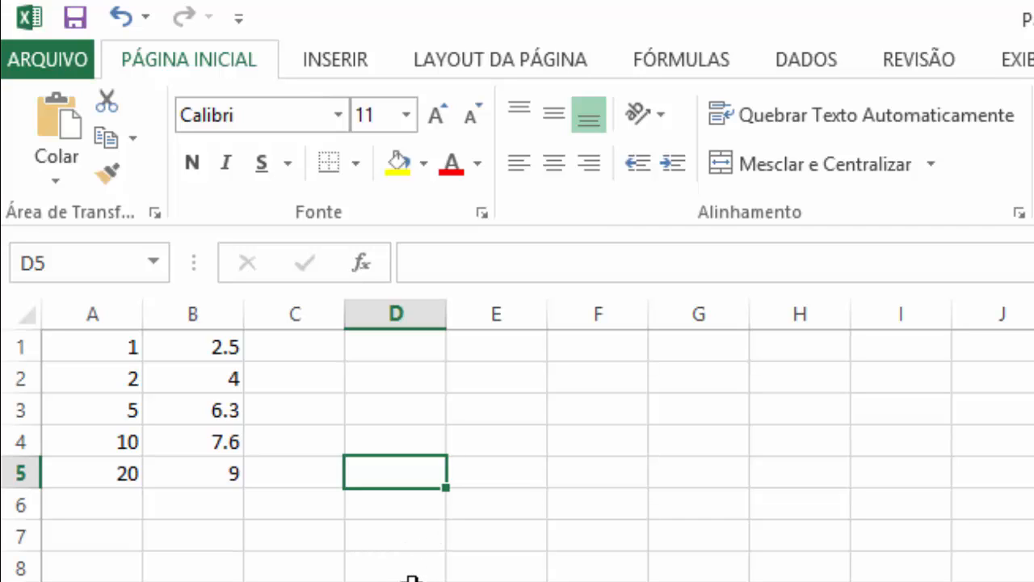
Calculate the reciprocals of column A with the formula =1/A1 in D1, filled down to D5
{"action": "left_click", "coordinate": [410, 354]}
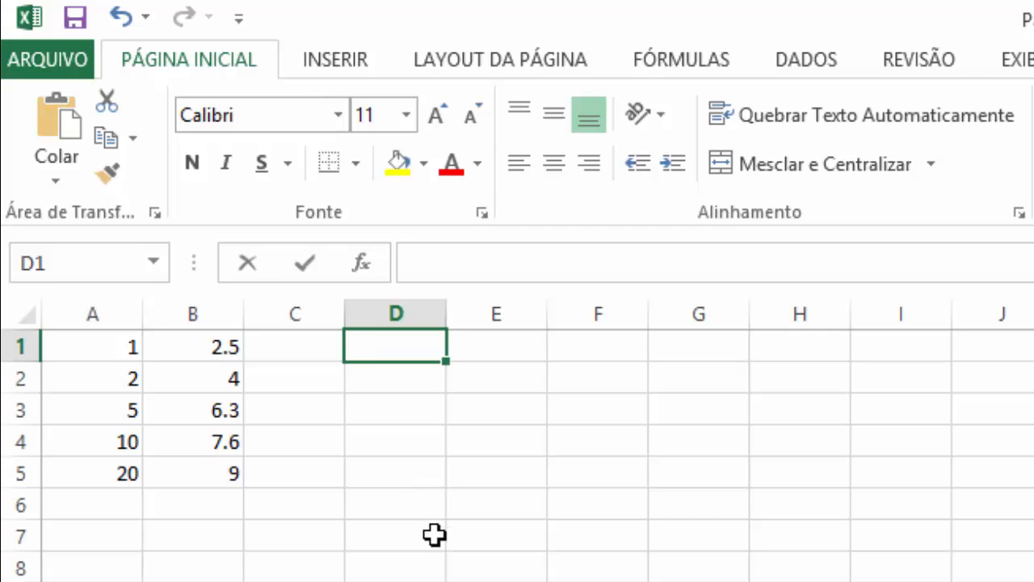
{"action": "type", "text": "="}
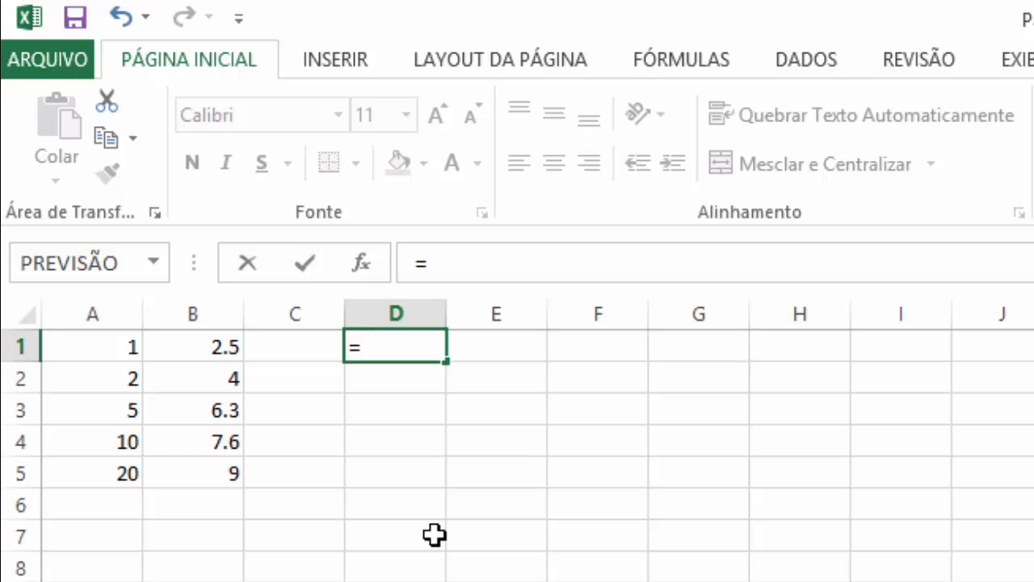
{"action": "type", "text": "1"}
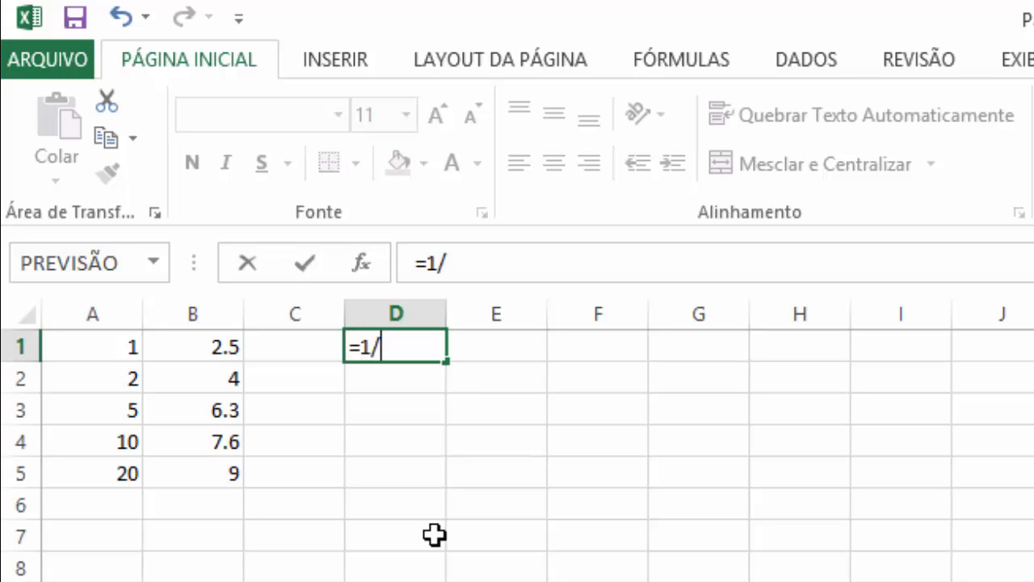
{"action": "type", "text": "/a1"}
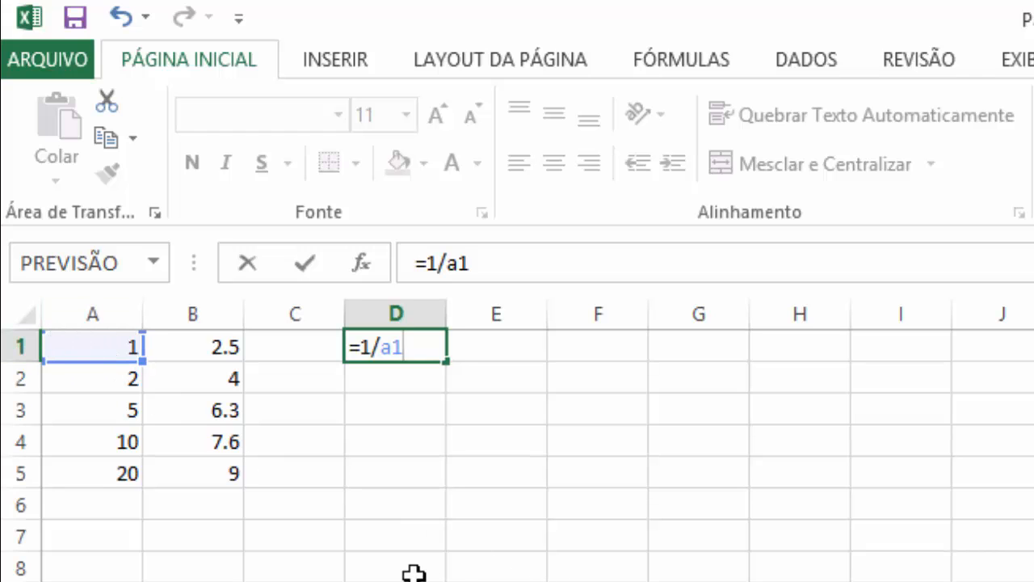
{"action": "key", "text": "Return"}
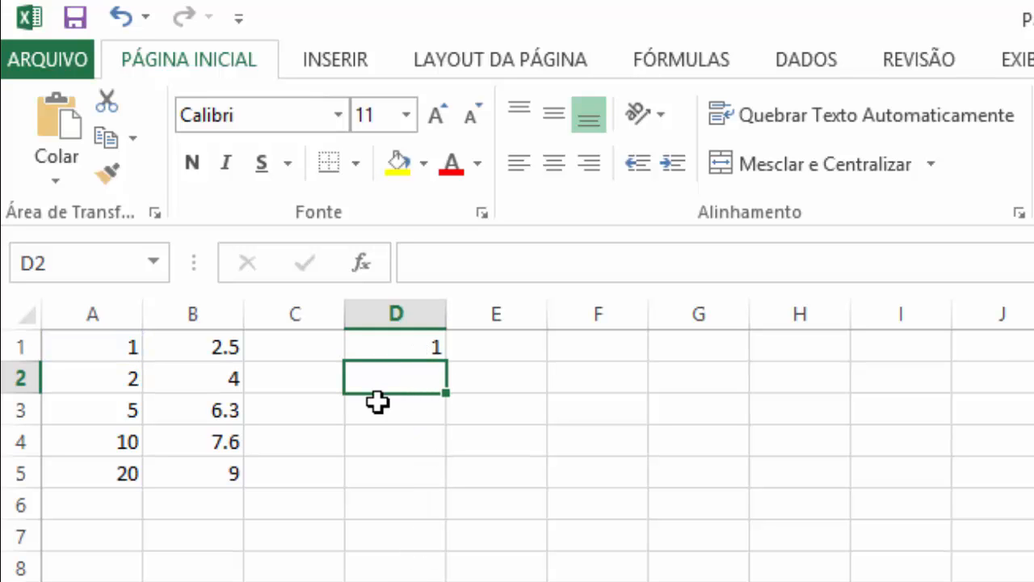
{"action": "left_click", "coordinate": [408, 347]}
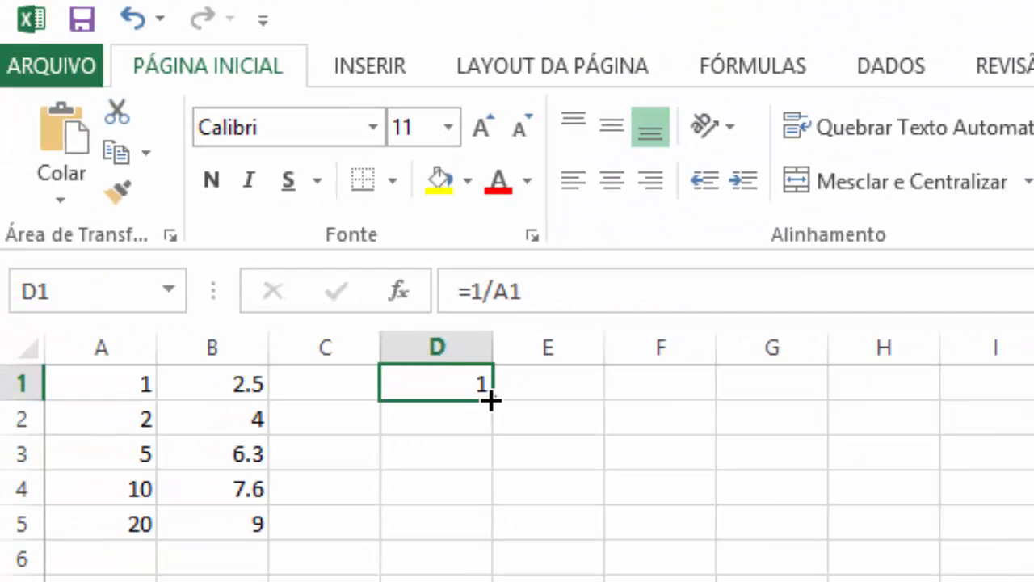
{"action": "left_click_drag", "start_coordinate": [482, 421], "coordinate": [467, 529]}
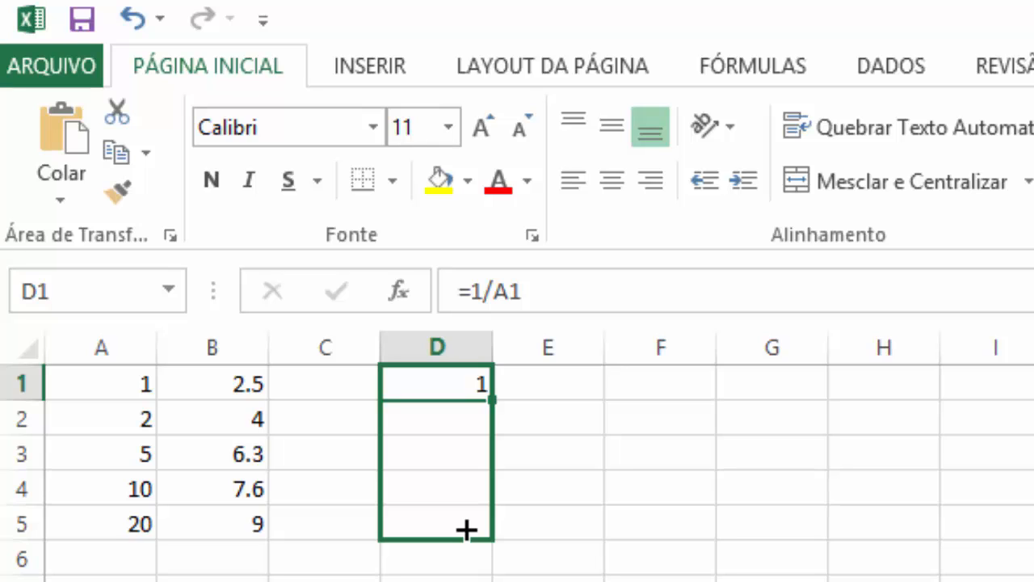
{"action": "left_click_drag", "start_coordinate": [467, 530], "coordinate": [464, 529]}
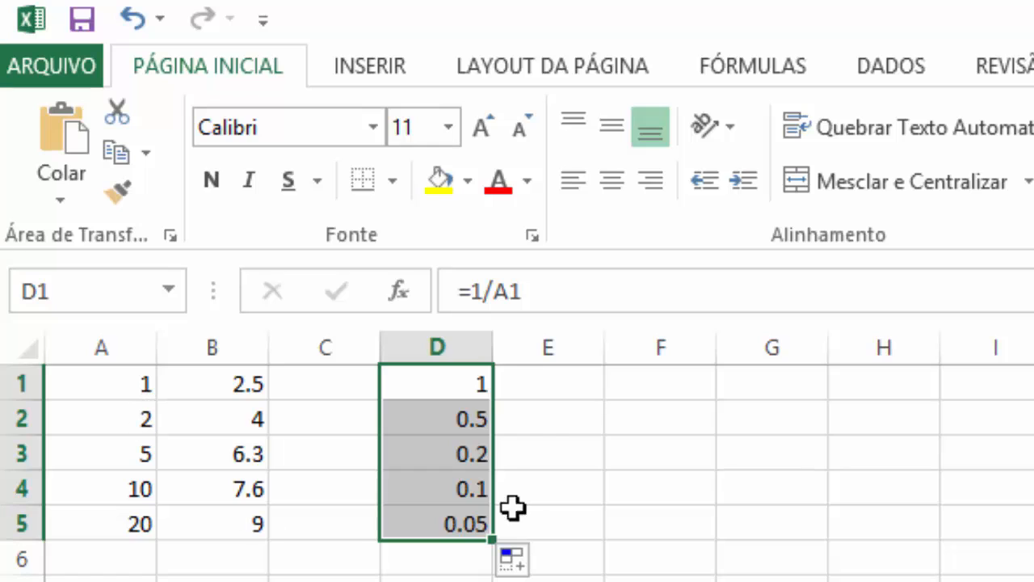
Calculate the reciprocals of column B with the formula =1/B1 in E1, filled down to E5
{"action": "left_click", "coordinate": [569, 388]}
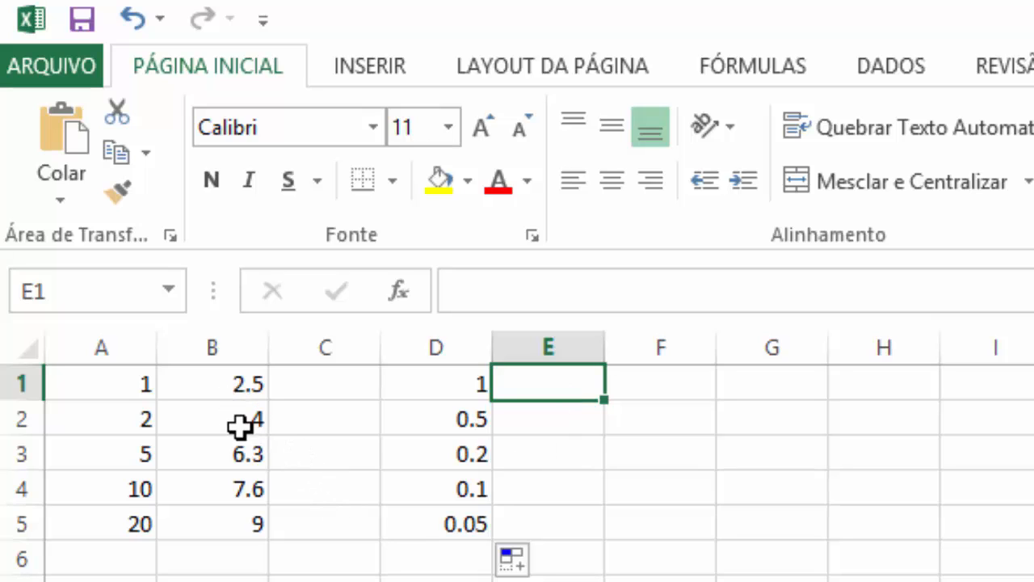
{"action": "type", "text": "="}
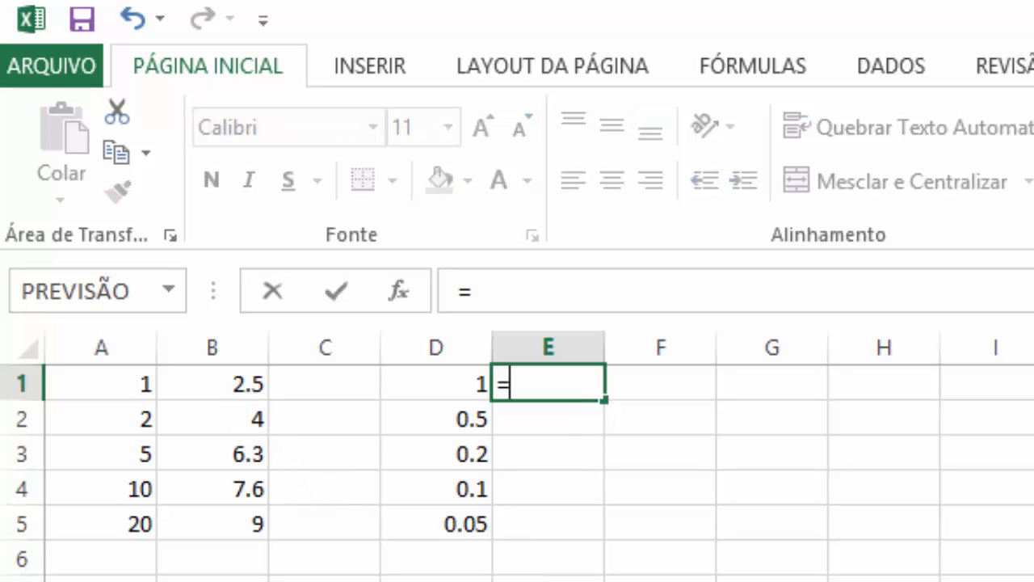
{"action": "type", "text": "1"}
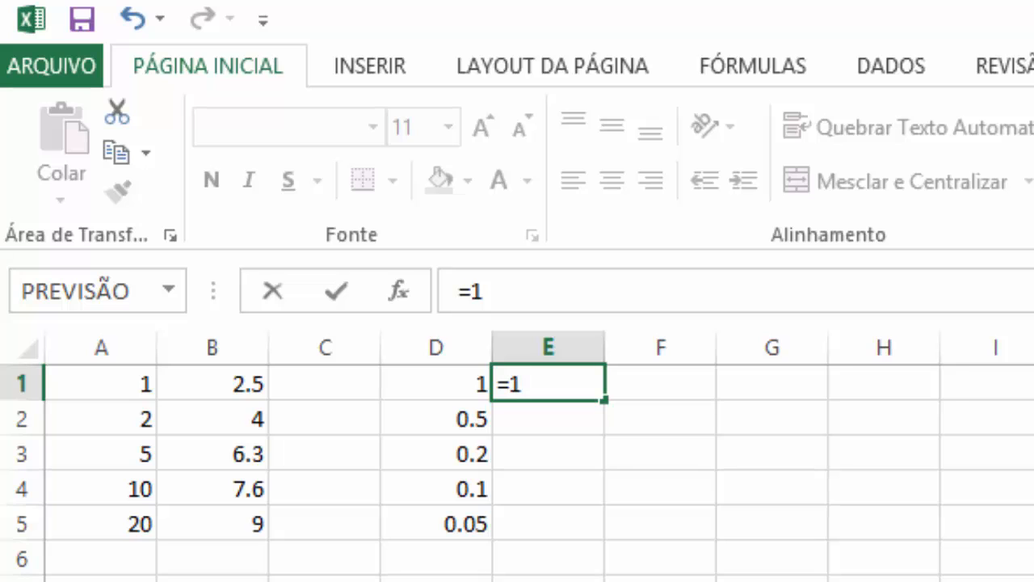
{"action": "type", "text": "/ba"}
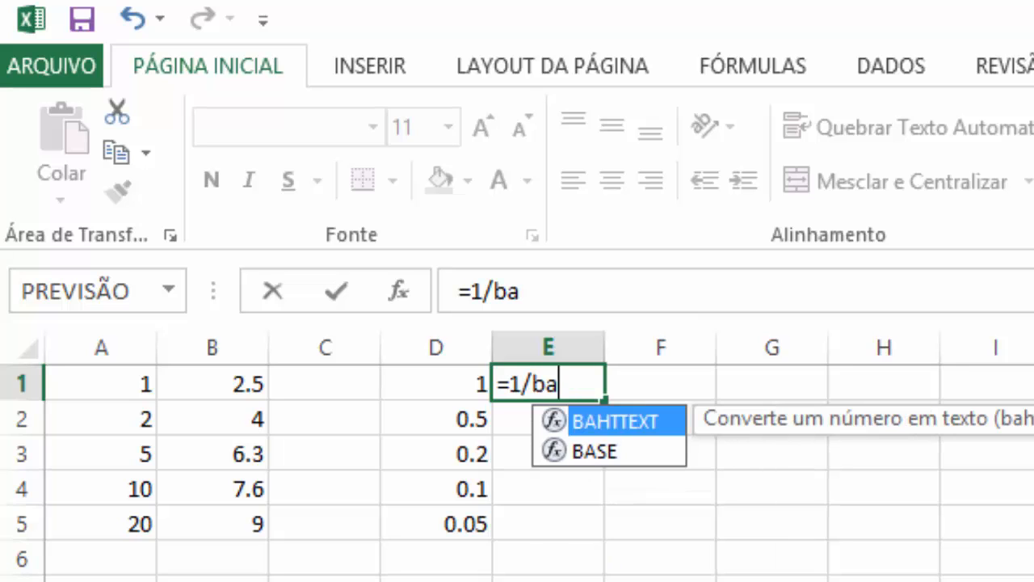
{"action": "key", "text": "BackSpace"}
{"action": "type", "text": "1"}
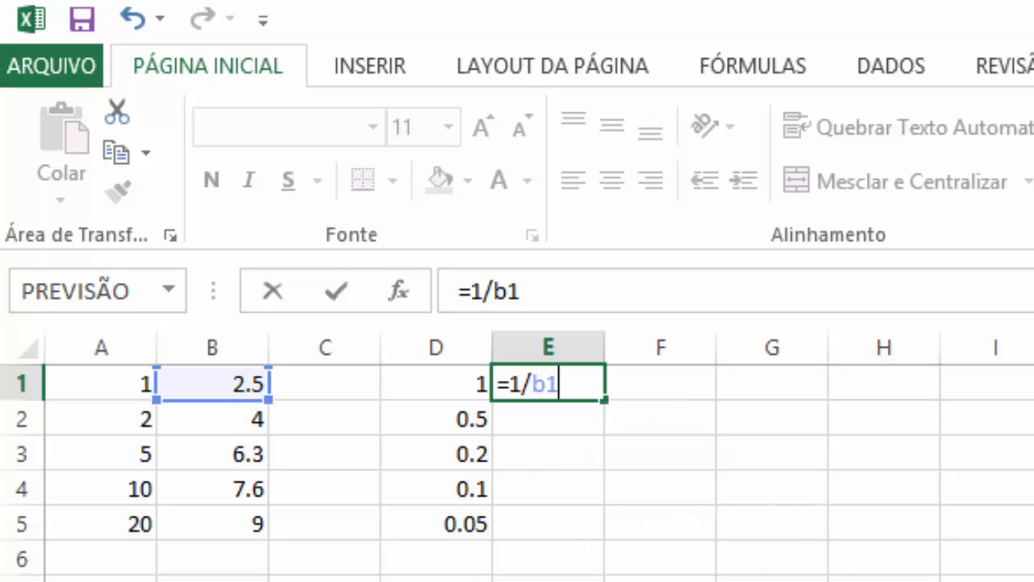
{"action": "key", "text": "Return"}
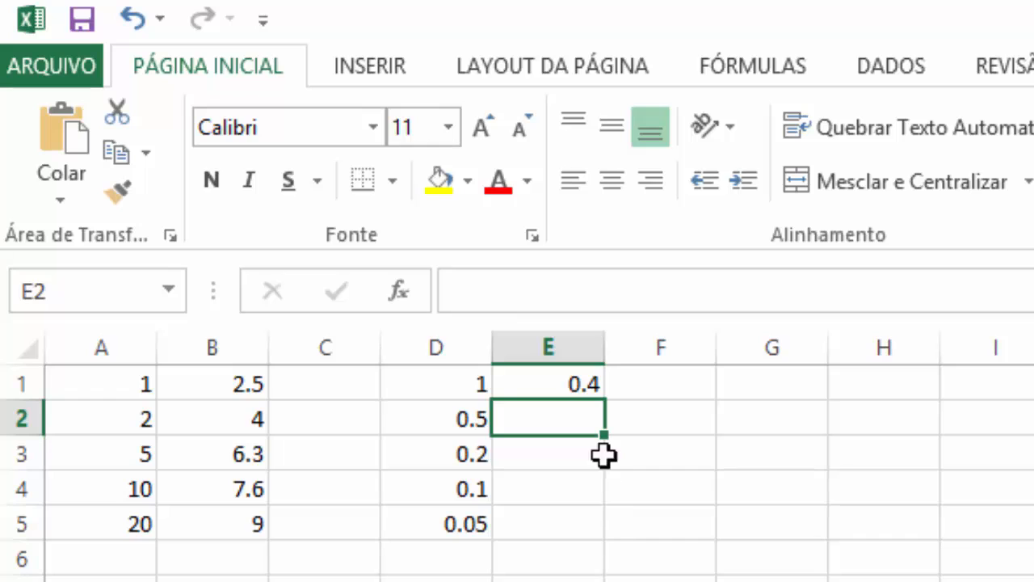
{"action": "left_click", "coordinate": [582, 386]}
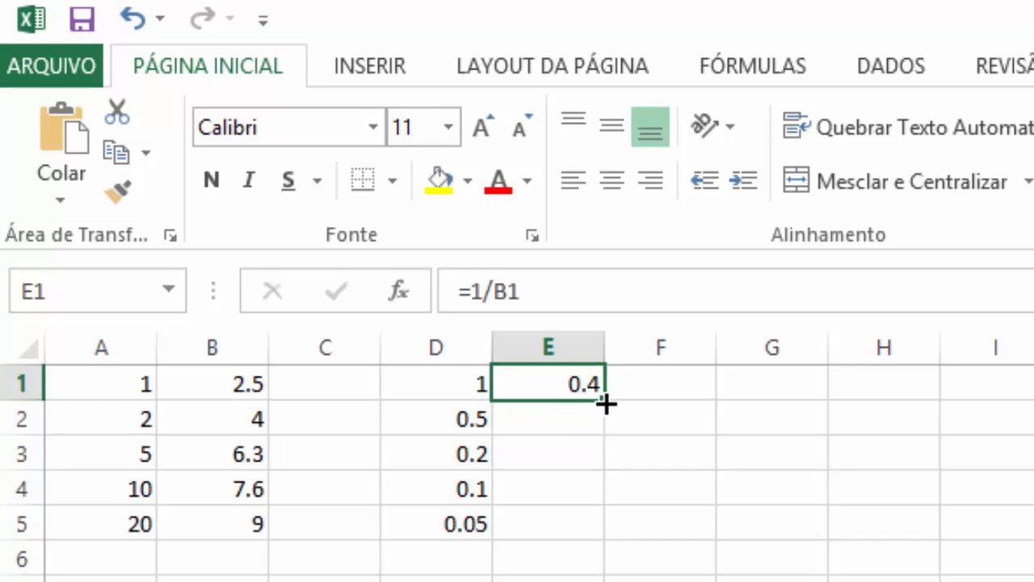
{"action": "left_click_drag", "start_coordinate": [606, 404], "coordinate": [590, 528]}
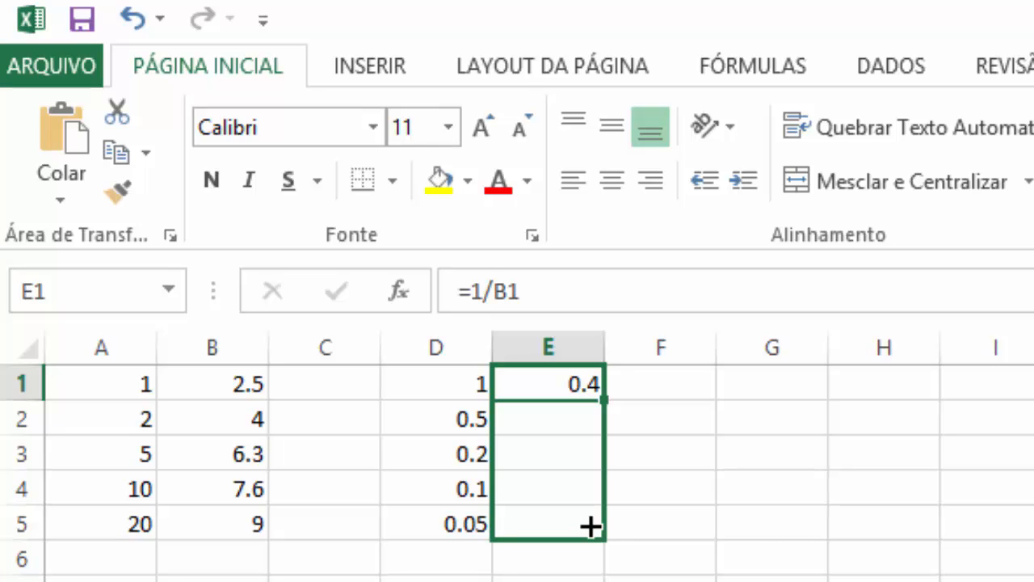
{"action": "left_click_drag", "start_coordinate": [591, 528], "coordinate": [593, 526]}
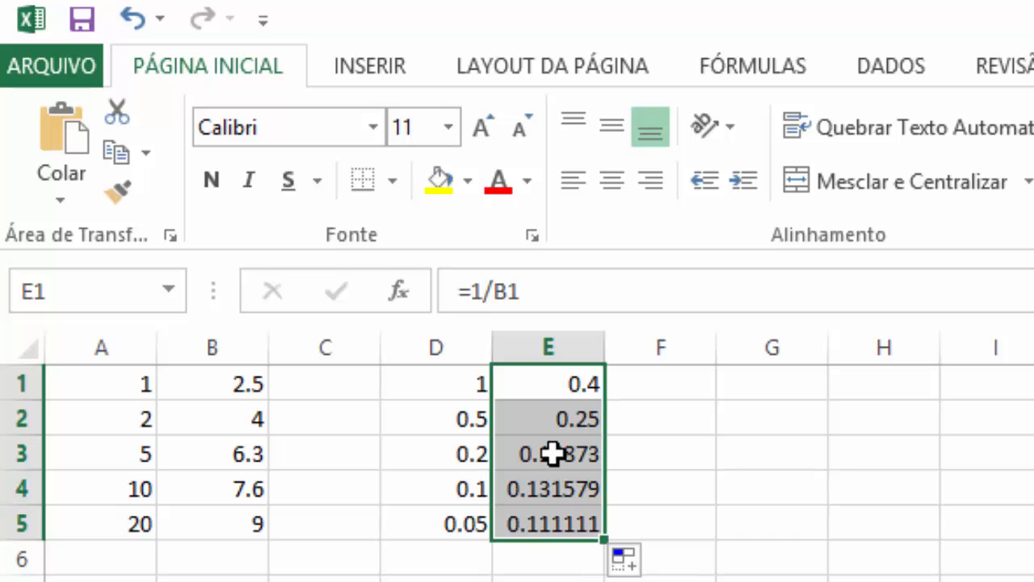
{"action": "left_click", "coordinate": [451, 572]}
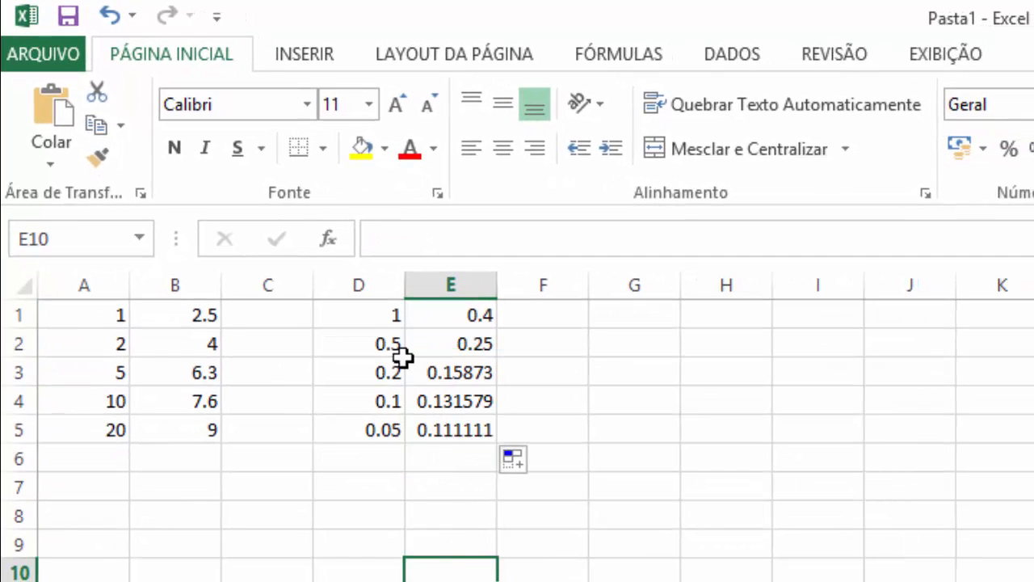
Plot D1:E5 as a markers-only scatter chart, placed beside the data and slightly enlarged
{"action": "left_click_drag", "start_coordinate": [380, 320], "coordinate": [445, 430]}
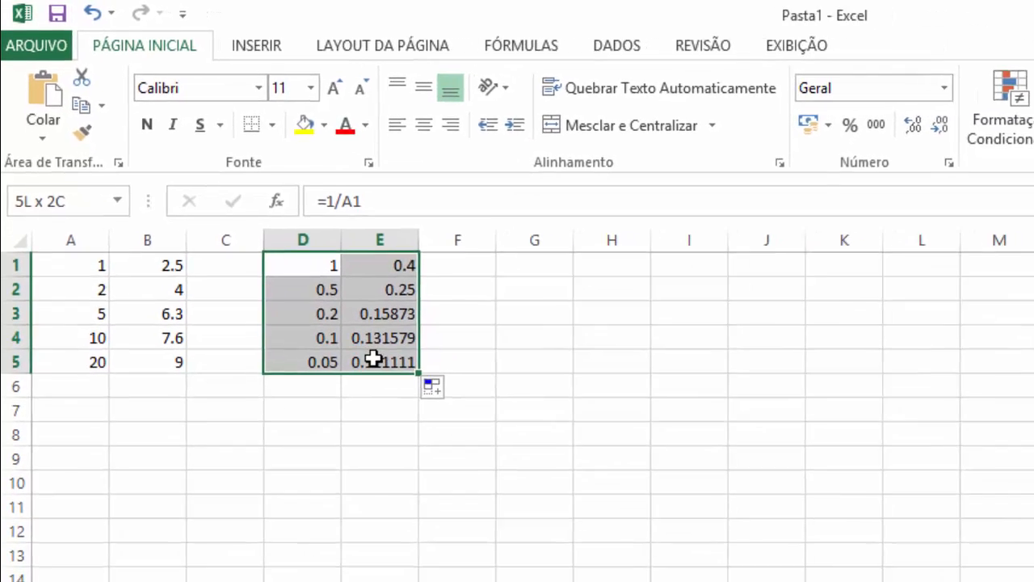
{"action": "left_click_drag", "start_coordinate": [374, 361], "coordinate": [372, 359]}
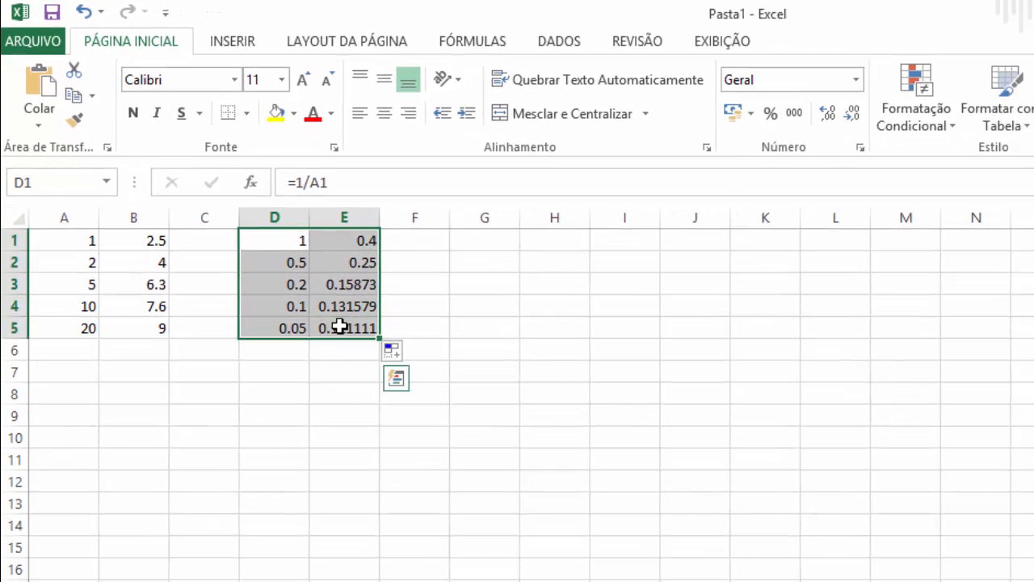
{"action": "left_click", "coordinate": [230, 42]}
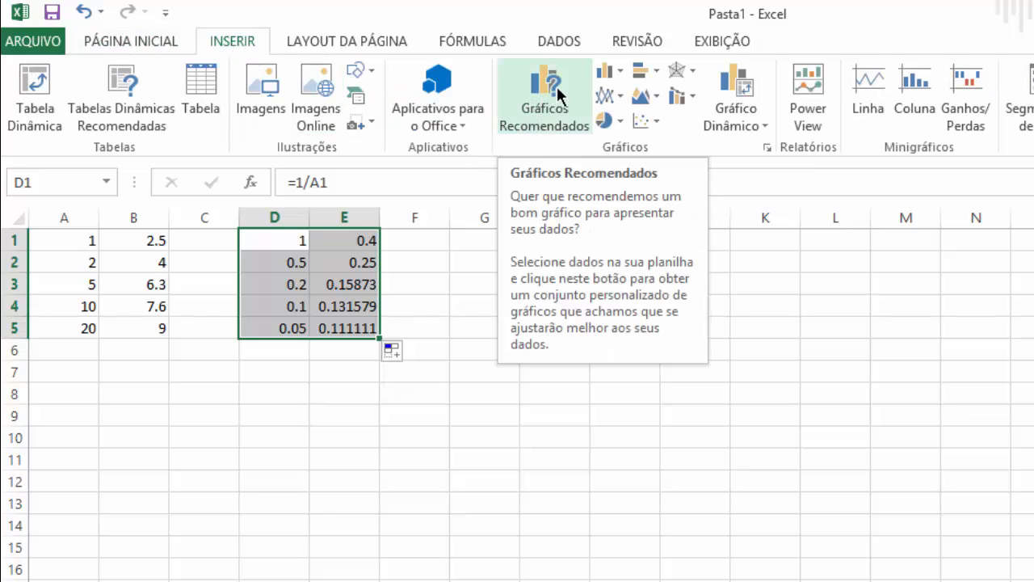
{"action": "left_click", "coordinate": [648, 121]}
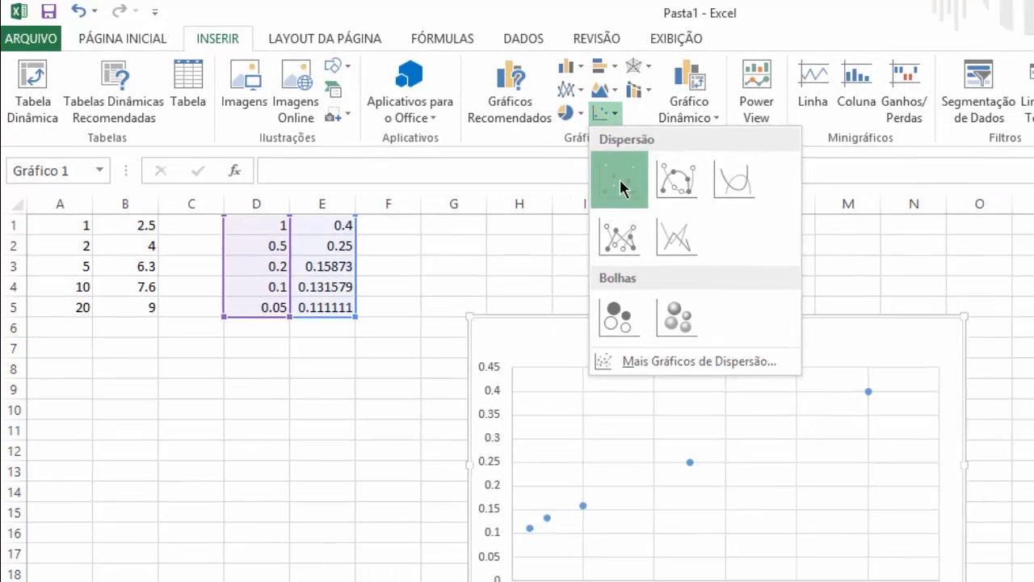
{"action": "left_click", "coordinate": [661, 191]}
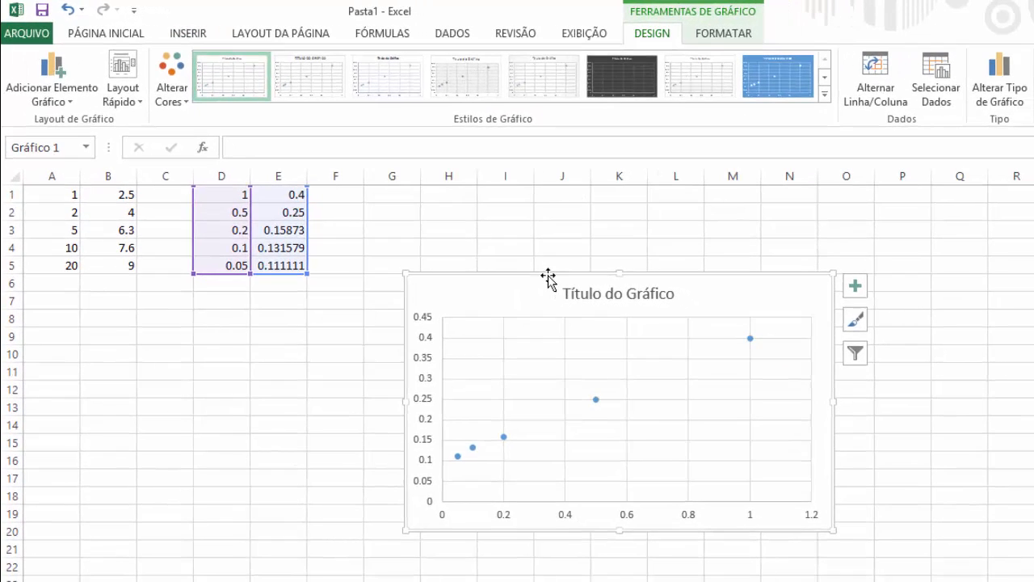
{"action": "mouse_move", "coordinate": [533, 261]}
{"action": "left_mouse_down"}
{"action": "mouse_move", "coordinate": [499, 212]}
{"action": "mouse_move", "coordinate": [622, 242]}
{"action": "mouse_move", "coordinate": [632, 208]}
{"action": "mouse_move", "coordinate": [630, 228]}
{"action": "left_mouse_up"}
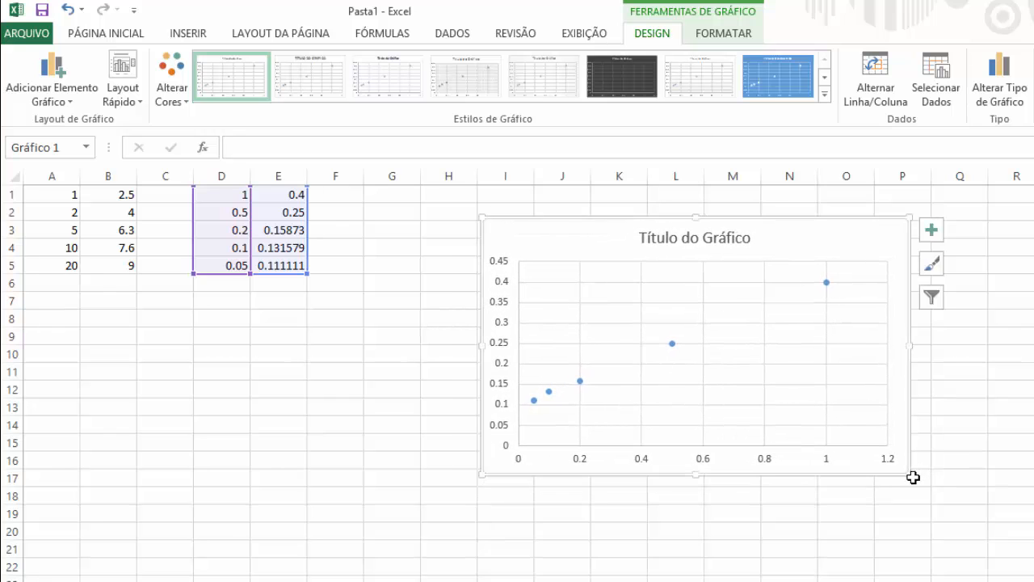
{"action": "left_click_drag", "start_coordinate": [916, 482], "coordinate": [938, 499]}
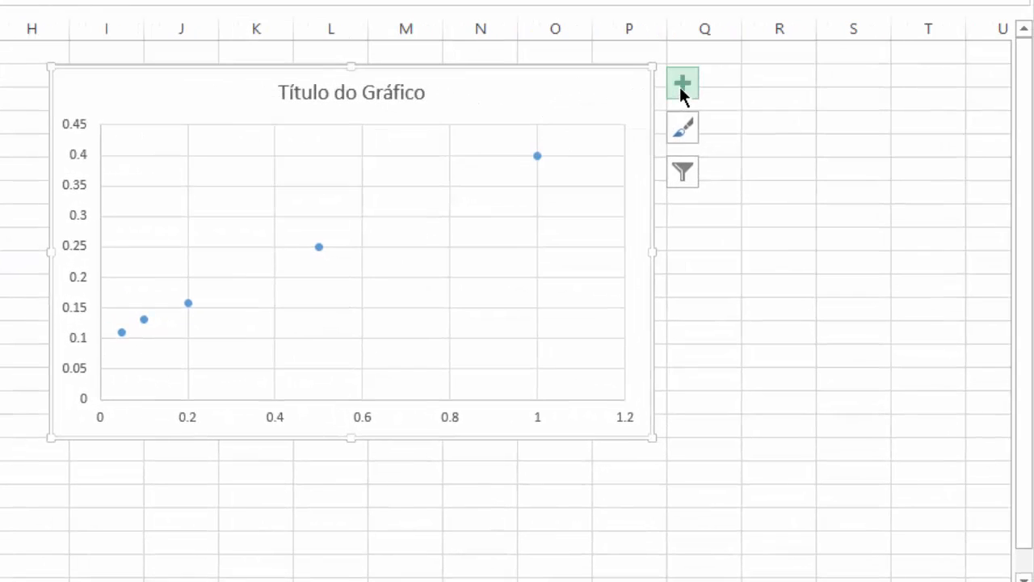
Add a trendline to the scatter chart's data points
{"action": "left_click", "coordinate": [685, 88]}
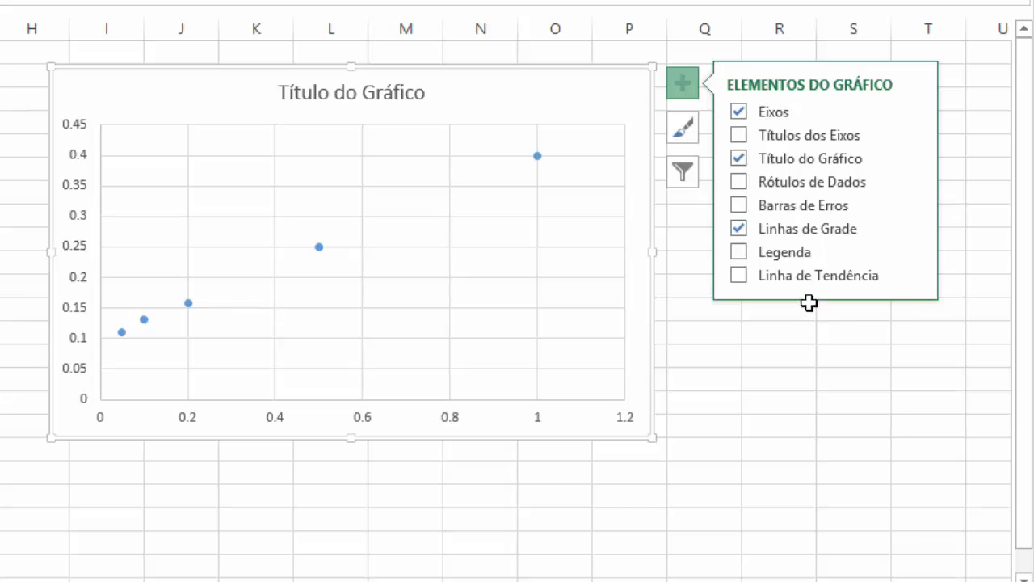
{"action": "left_click", "coordinate": [738, 275]}
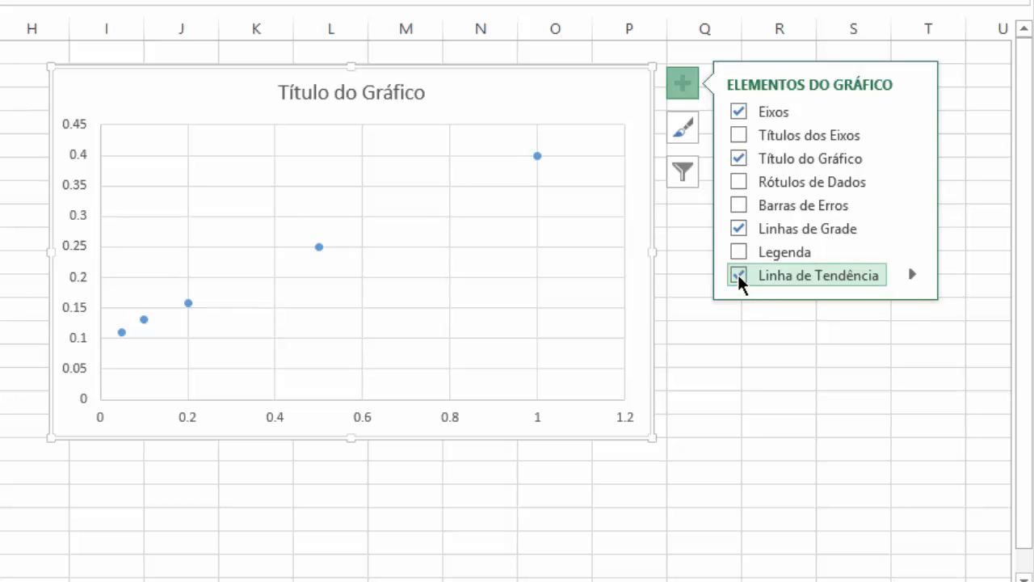
{"action": "left_click", "coordinate": [683, 85]}
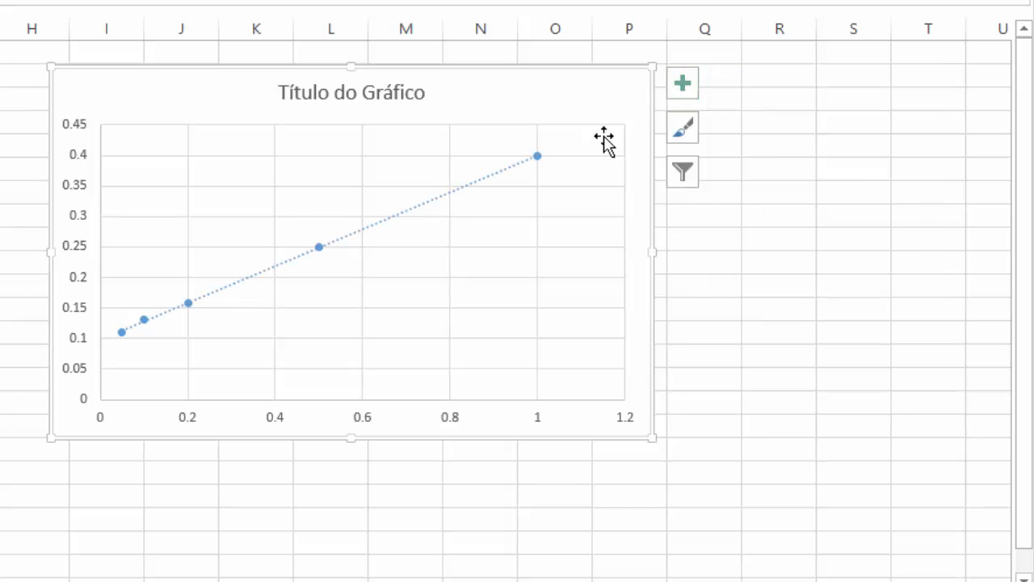
Try a logarithmic fit for the trendline, return it to linear and display its equation on the chart
{"action": "double_click", "coordinate": [537, 156]}
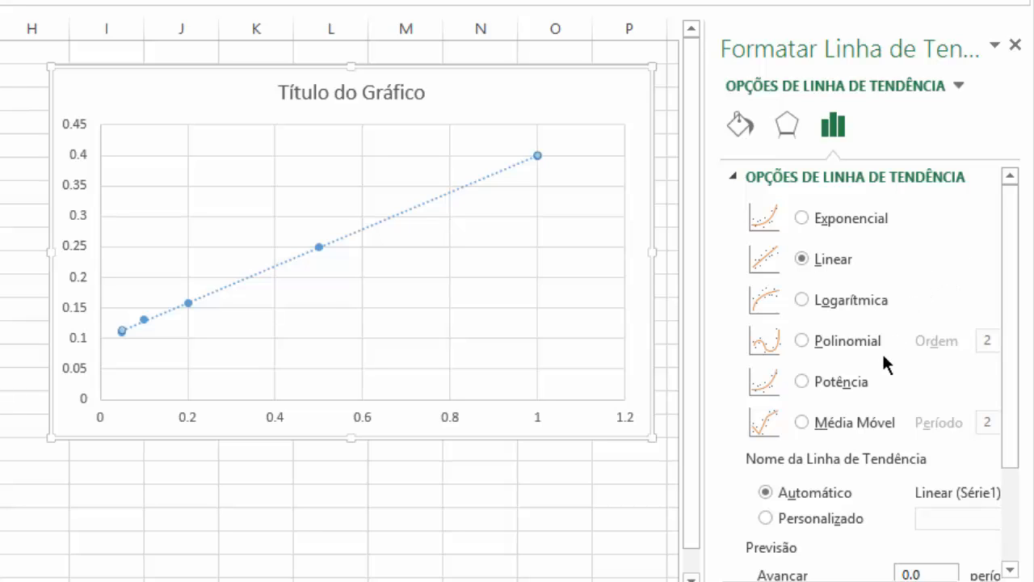
{"action": "left_click", "coordinate": [801, 301]}
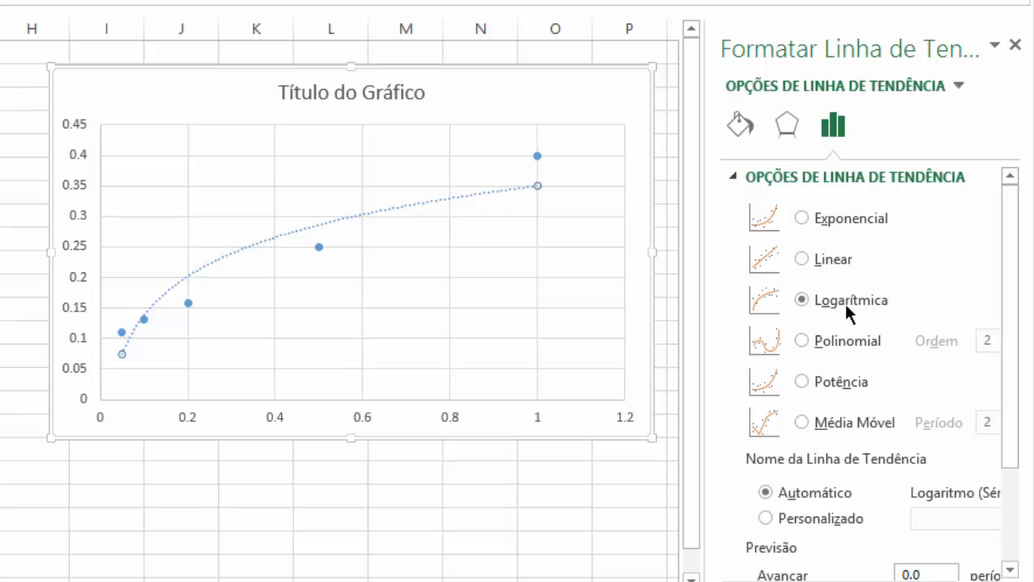
{"action": "left_click", "coordinate": [803, 260]}
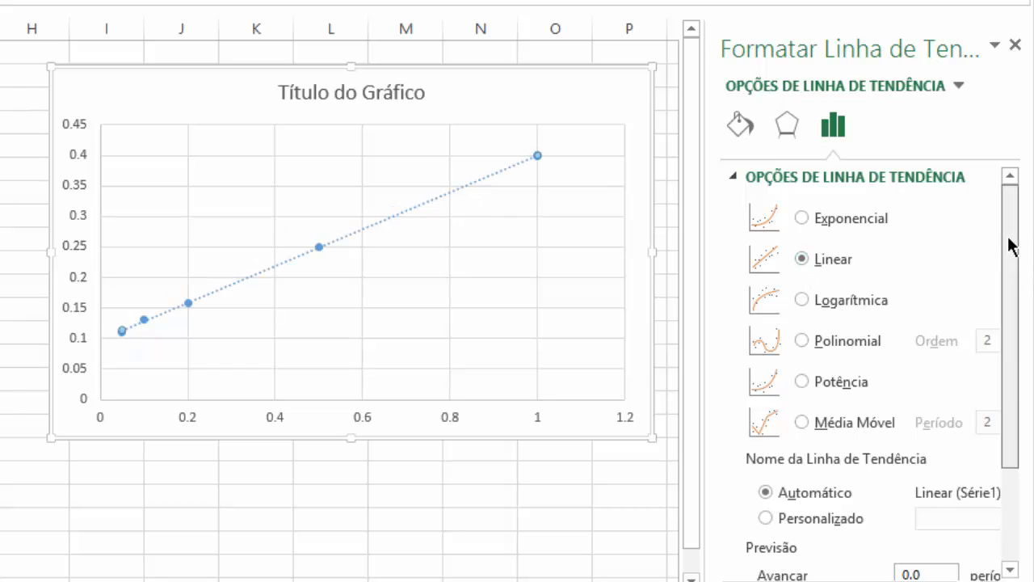
{"action": "left_click_drag", "start_coordinate": [1009, 249], "coordinate": [1009, 365]}
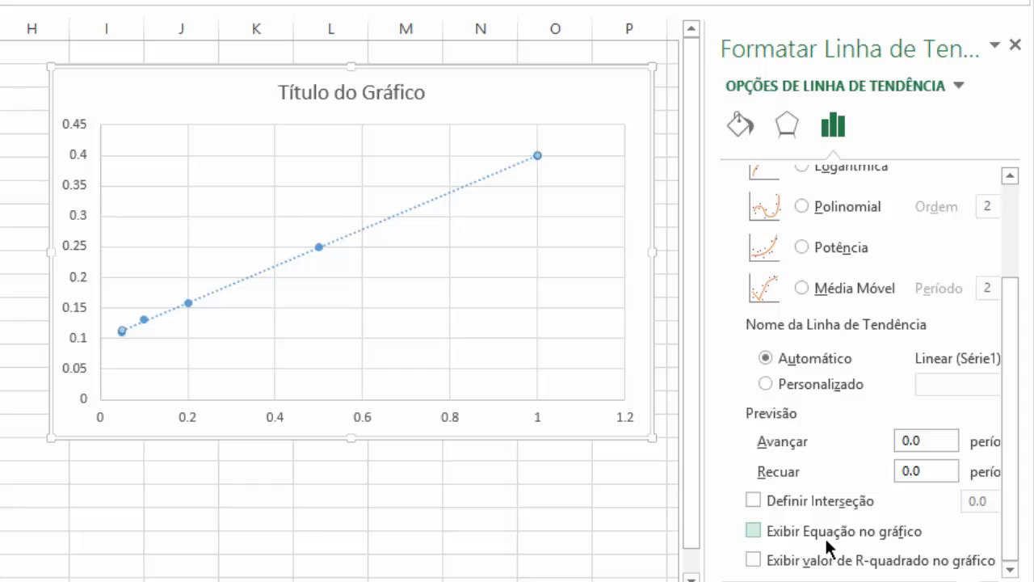
{"action": "left_click", "coordinate": [752, 532]}
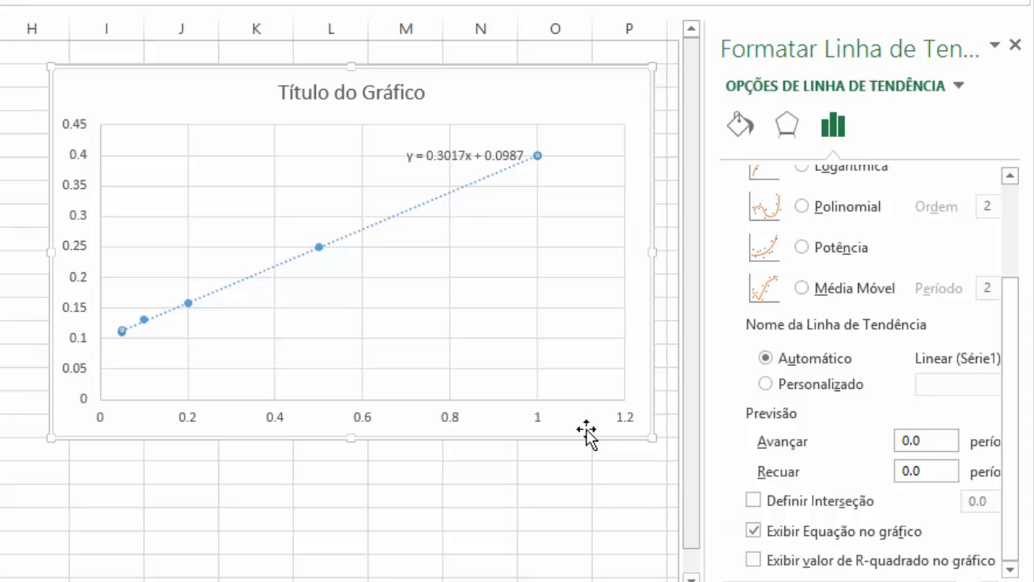
Move the trendline equation to the open area above the line and make its text bold and larger
{"action": "left_click", "coordinate": [436, 152]}
{"action": "left_click_drag", "start_coordinate": [435, 147], "coordinate": [274, 160]}
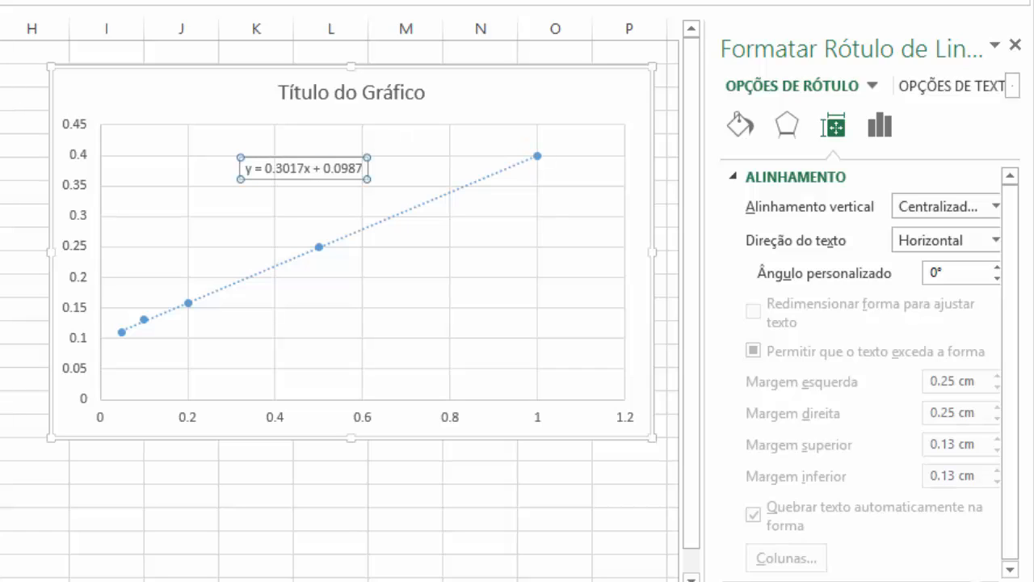
{"action": "key", "text": "ctrl+n"}
{"action": "key", "text": "ctrl+shift+greater"}
{"action": "key", "text": "ctrl+shift+greater"}
{"action": "key", "text": "ctrl+shift+greater"}
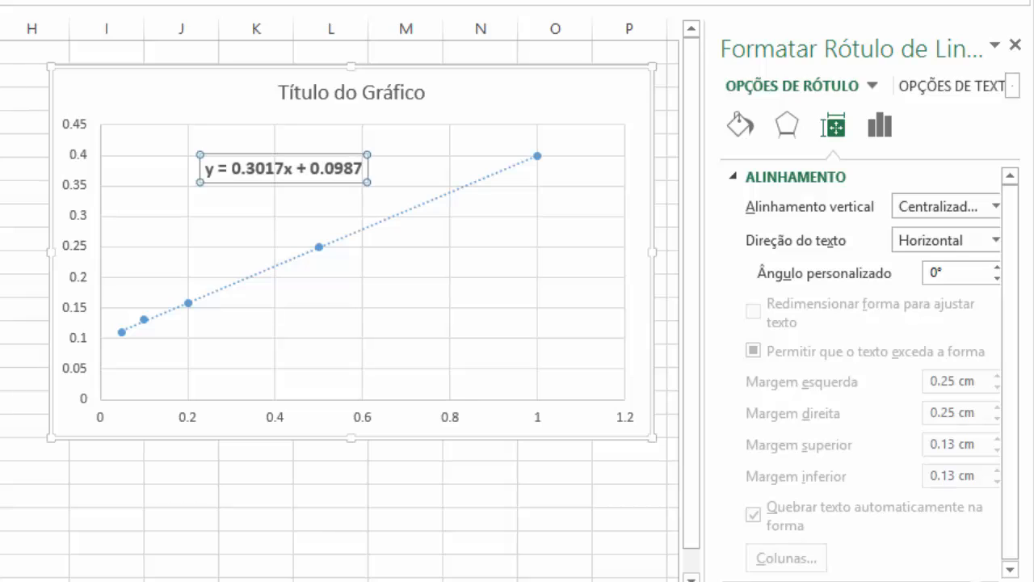
{"action": "left_click_drag", "start_coordinate": [278, 167], "coordinate": [278, 185]}
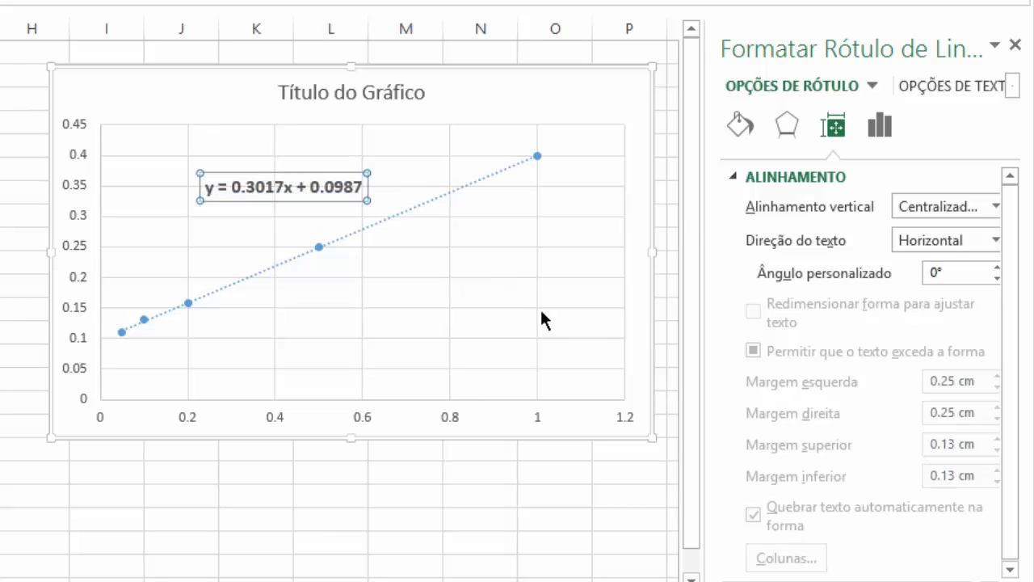
Select the linear trendline and extend it backward by 1 period
{"action": "left_click_drag", "start_coordinate": [1012, 369], "coordinate": [1013, 384]}
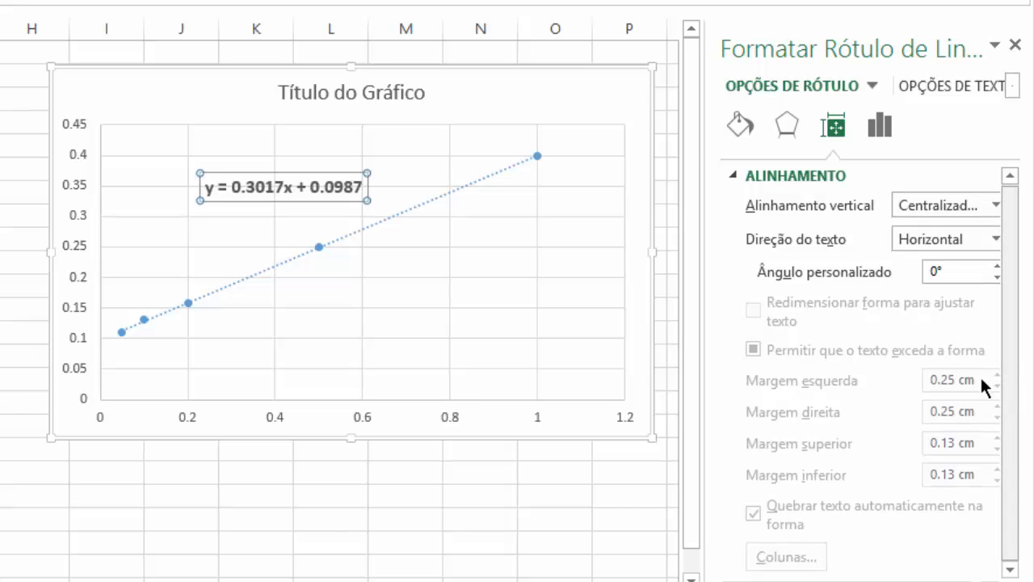
{"action": "left_click", "coordinate": [539, 161]}
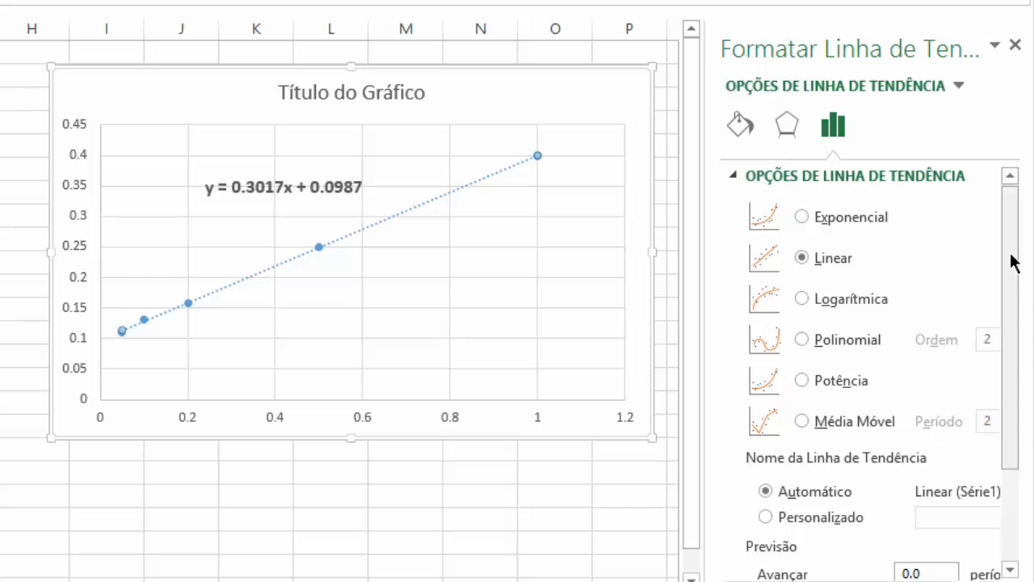
{"action": "scroll", "coordinate": [1010, 271], "scroll_direction": "down", "scroll_amount": 3}
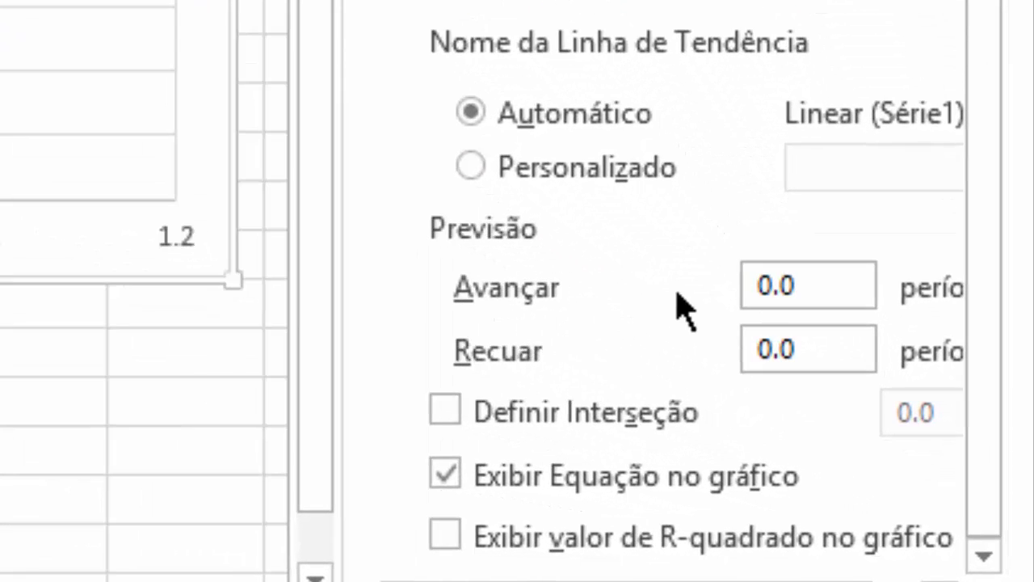
{"action": "left_click_drag", "start_coordinate": [571, 581], "coordinate": [606, 581]}
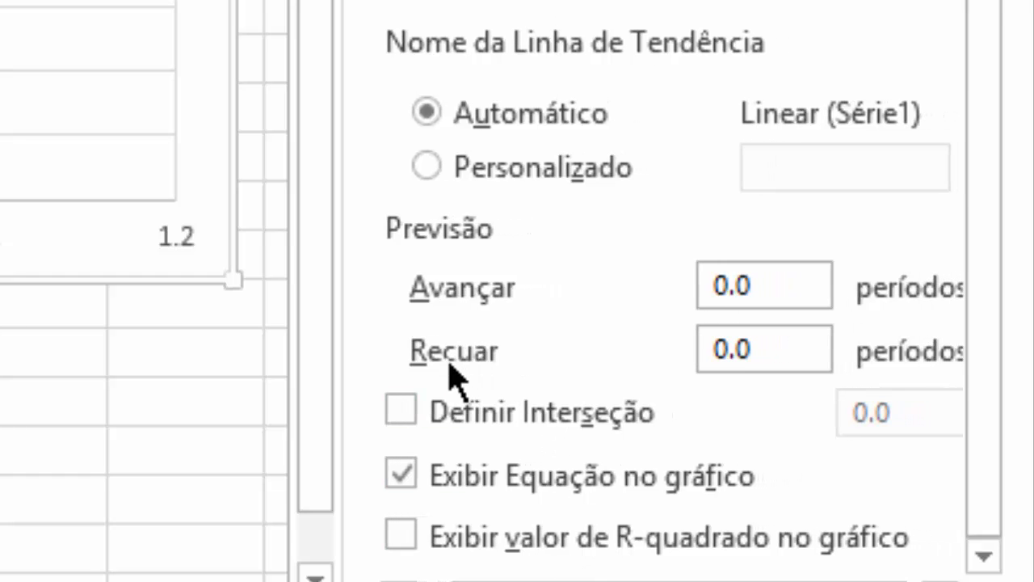
{"action": "left_click_drag", "start_coordinate": [779, 348], "coordinate": [656, 351]}
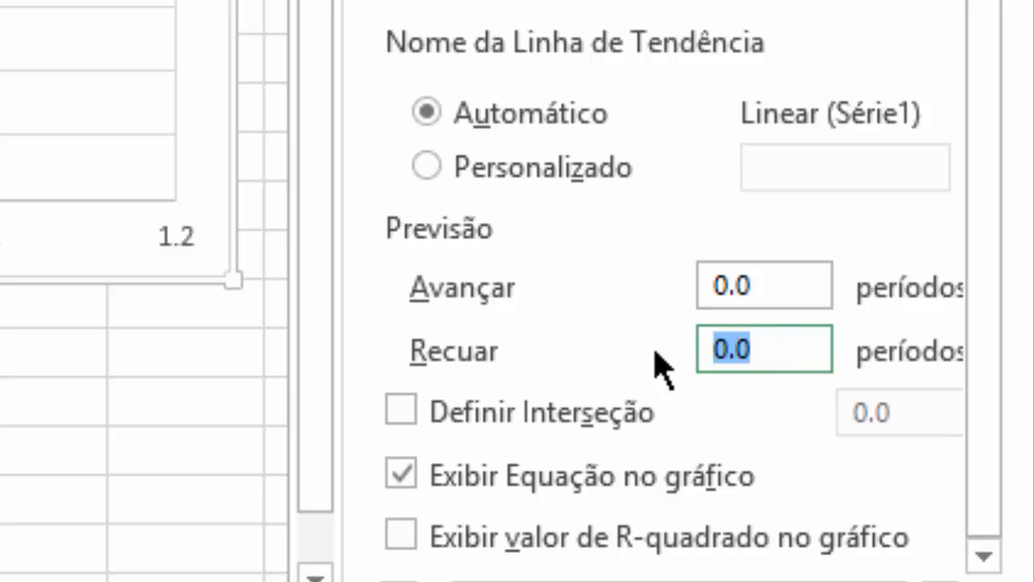
{"action": "key", "text": "BackSpace"}
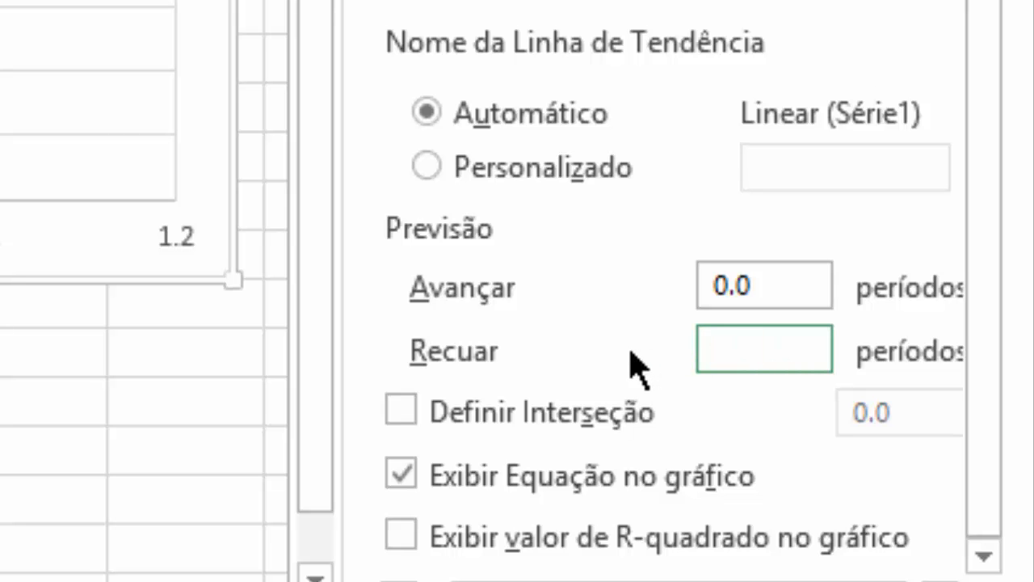
{"action": "type", "text": "1"}
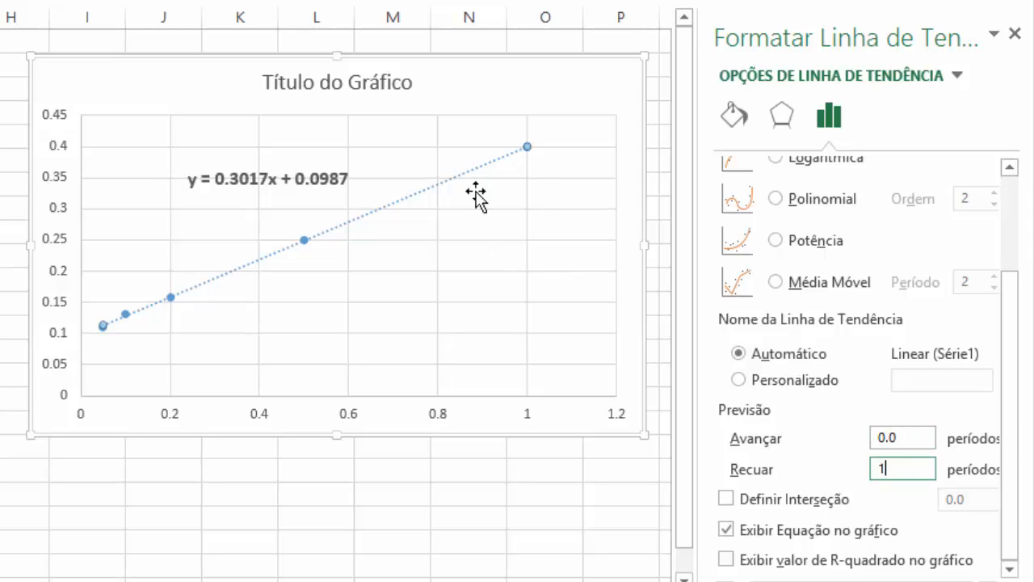
{"action": "left_click", "coordinate": [914, 437]}
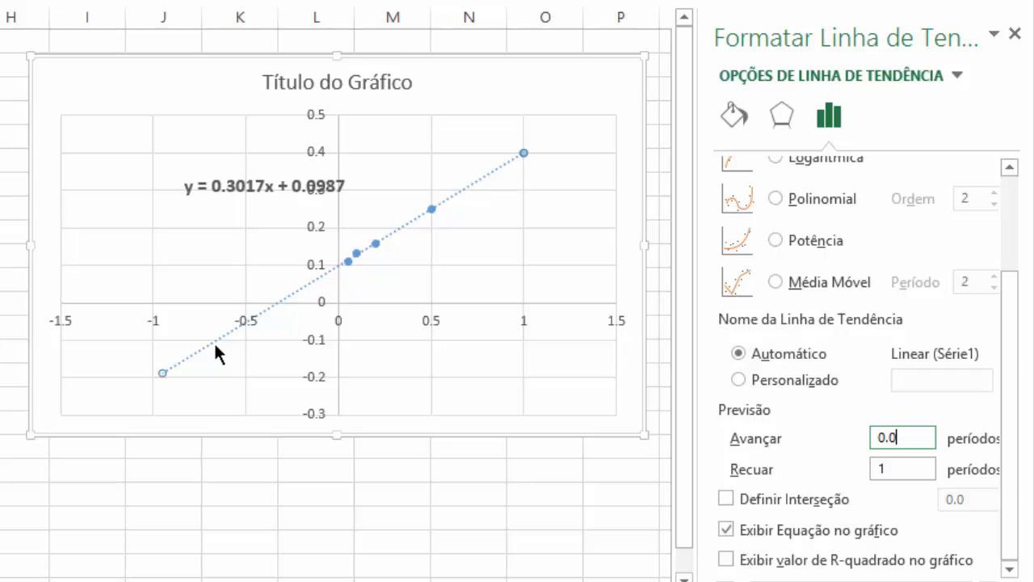
Try a backward extension of 0.3 periods for the trendline and settle on 0.5 periods
{"action": "double_click", "coordinate": [887, 469]}
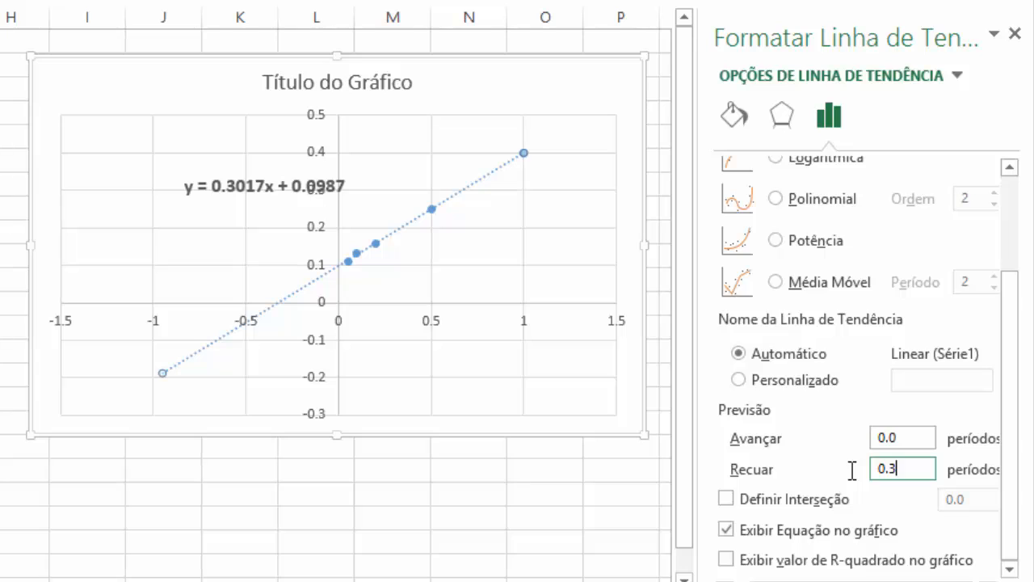
{"action": "left_click", "coordinate": [919, 439]}
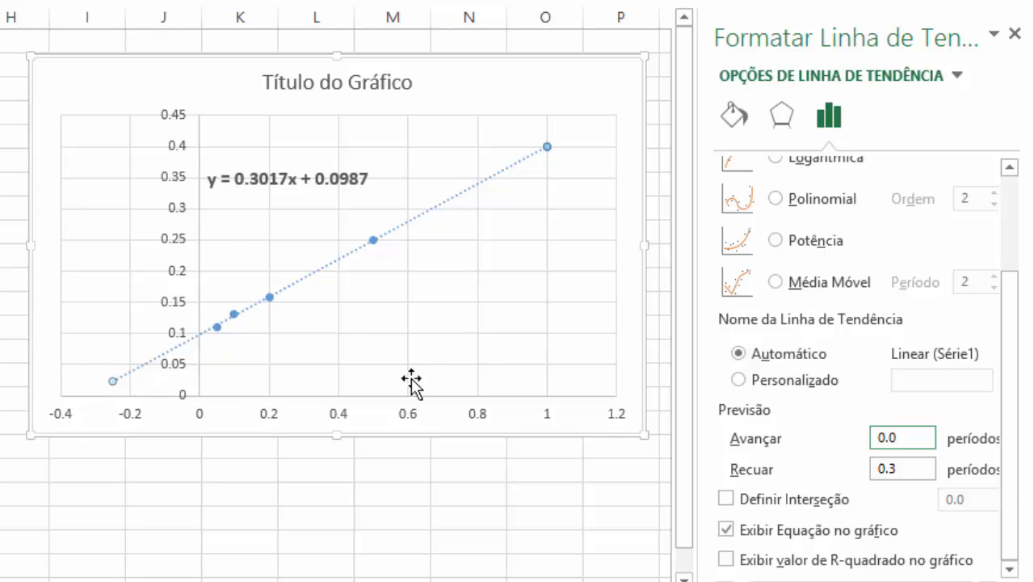
{"action": "left_click", "coordinate": [909, 469]}
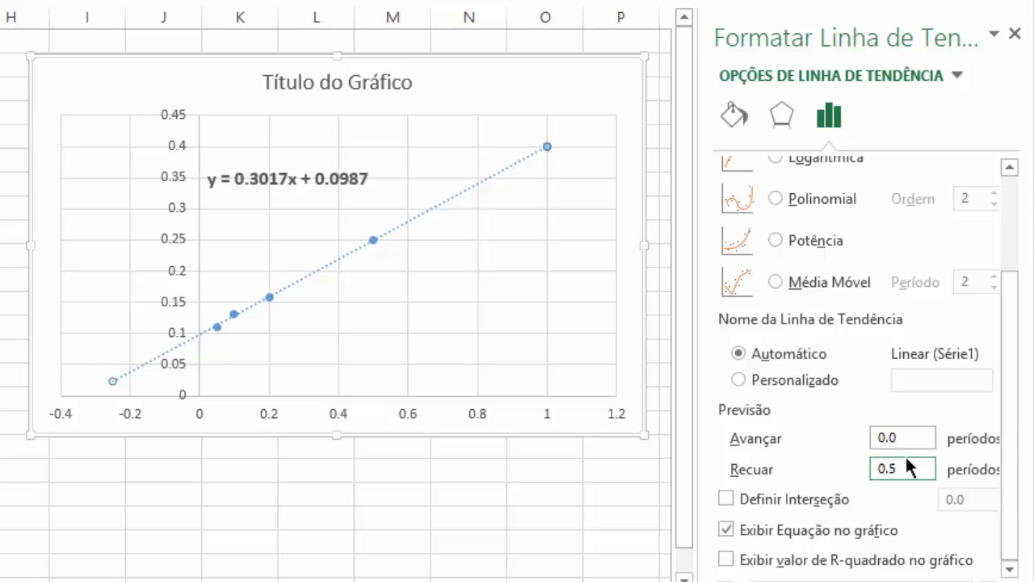
{"action": "left_click", "coordinate": [911, 439]}
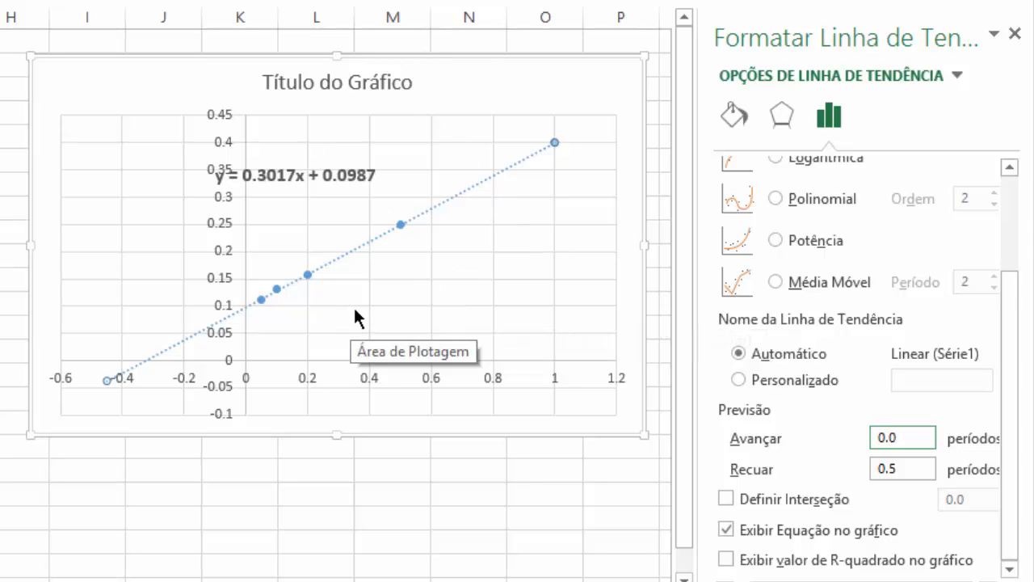
Move the trendline equation clear of the vertical axis into the open area above the line
{"action": "left_click", "coordinate": [297, 172]}
{"action": "left_click_drag", "start_coordinate": [297, 160], "coordinate": [365, 141]}
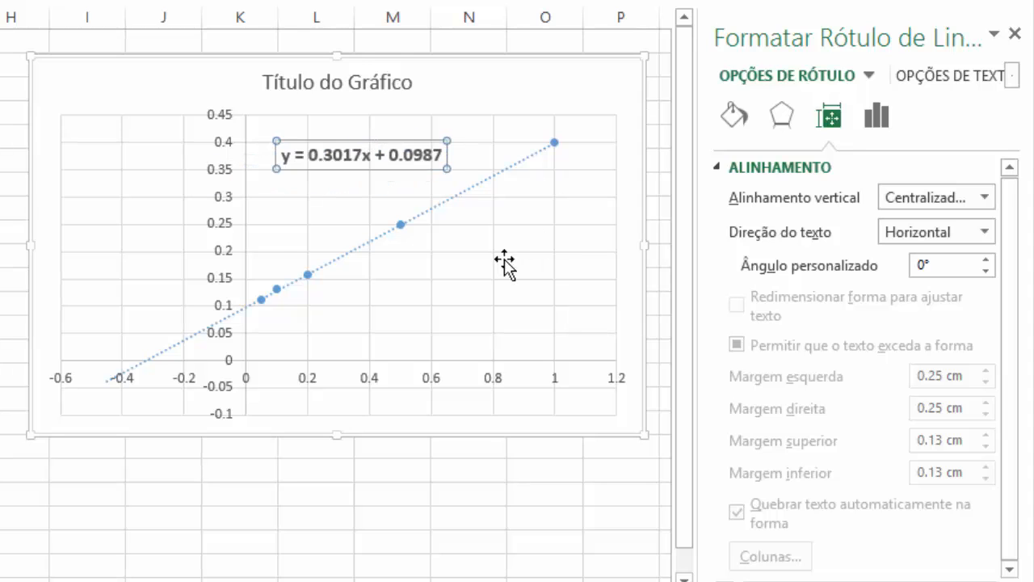